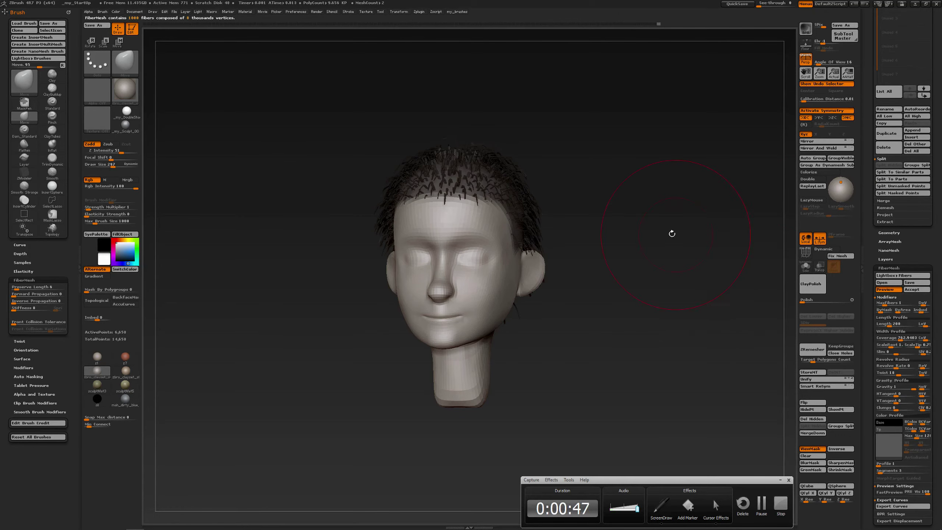
Accept the FiberMesh preview on the head as a new subtool and select that fiber subtool
drag(869, 176, 869, 222)
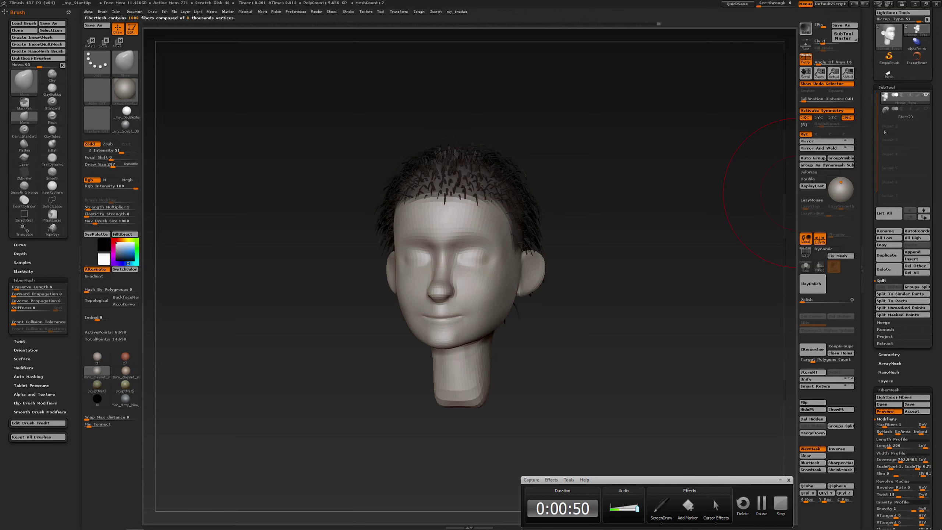
mouse_move(884, 112)
drag(862, 288, 862, 191)
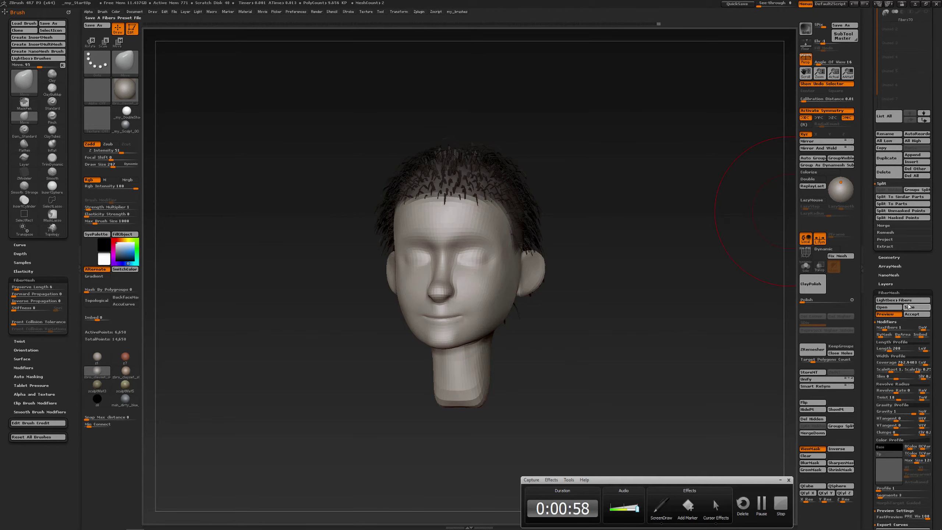
click(914, 315)
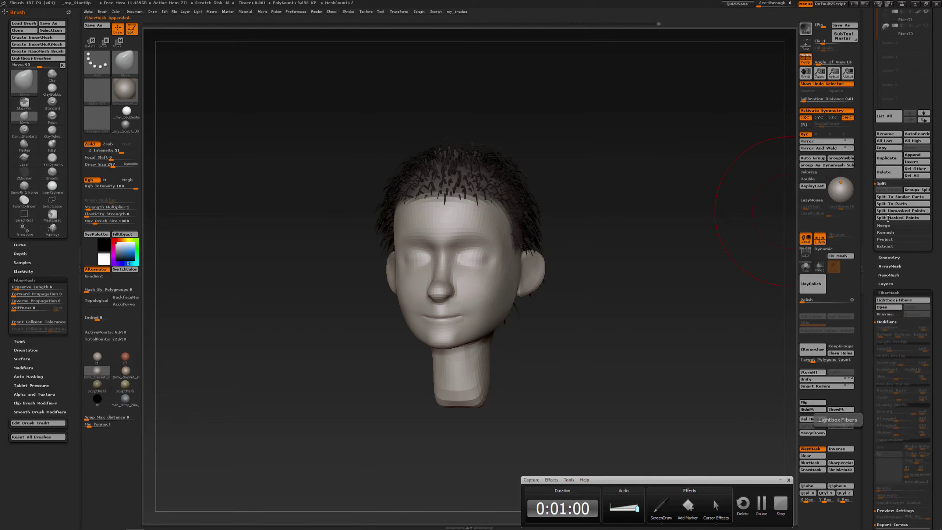
drag(871, 63, 870, 206)
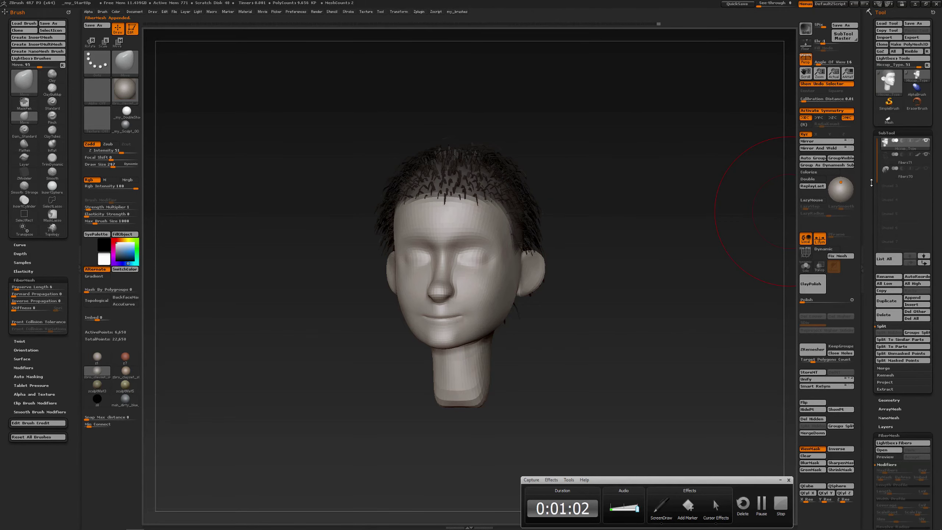
click(888, 159)
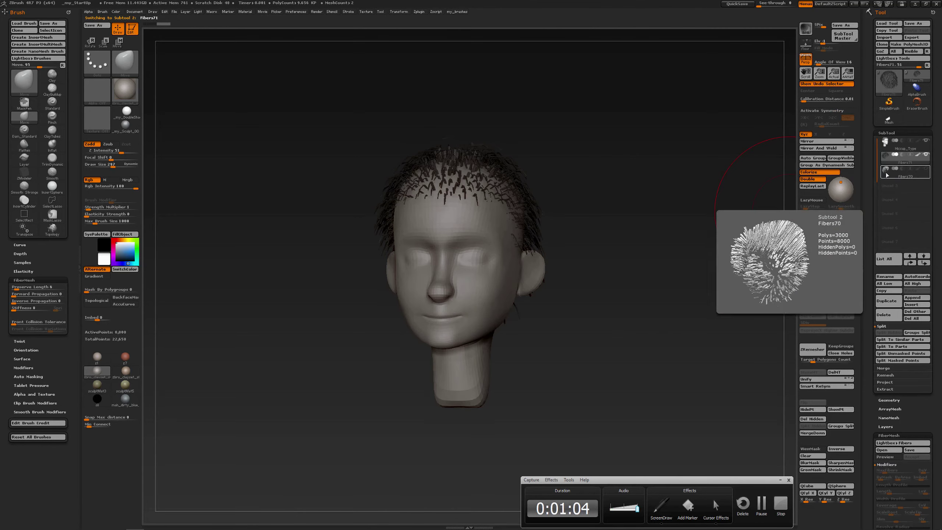
mouse_move(652, 232)
mouse_down()
mouse_move(628, 247)
mouse_move(639, 240)
mouse_up()
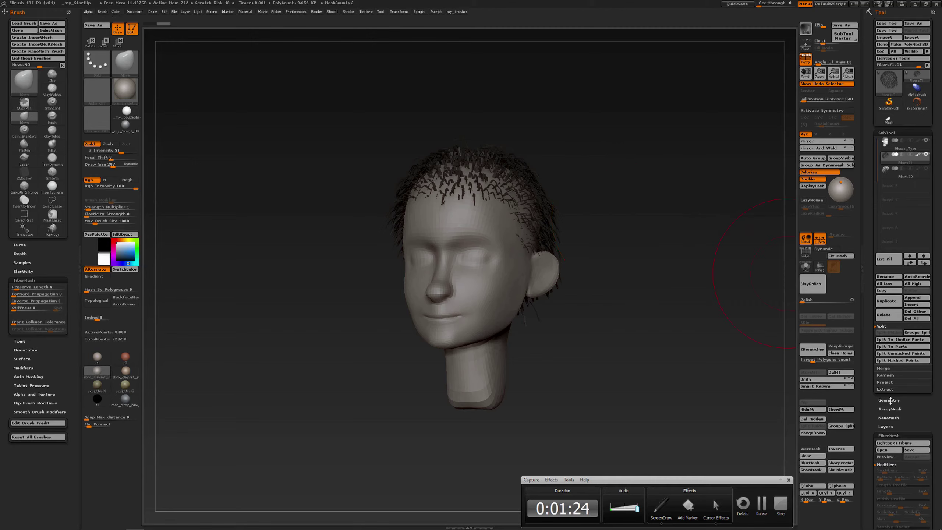
Examine the subdivision options in the fiber subtool's Geometry settings, leaving the fibers undivided, and return to the FiberMesh preview settings
click(890, 400)
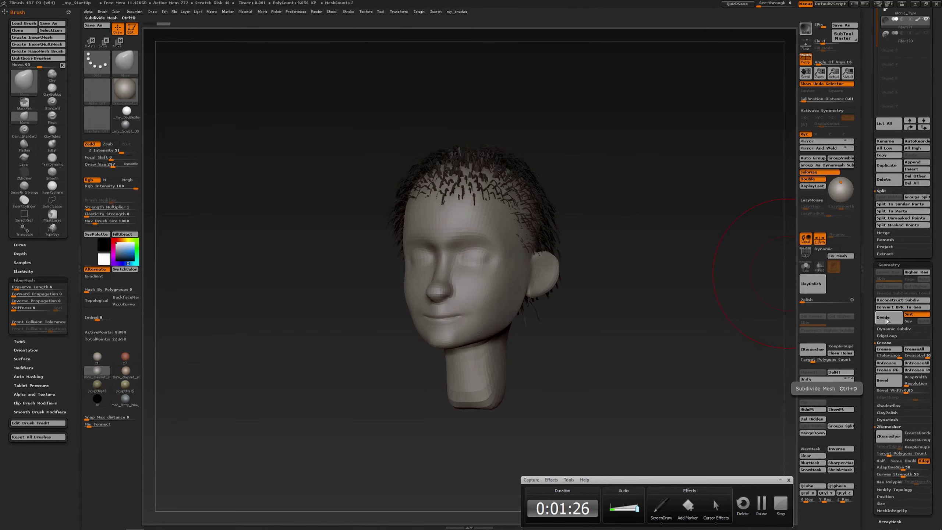
drag(867, 246, 866, 353)
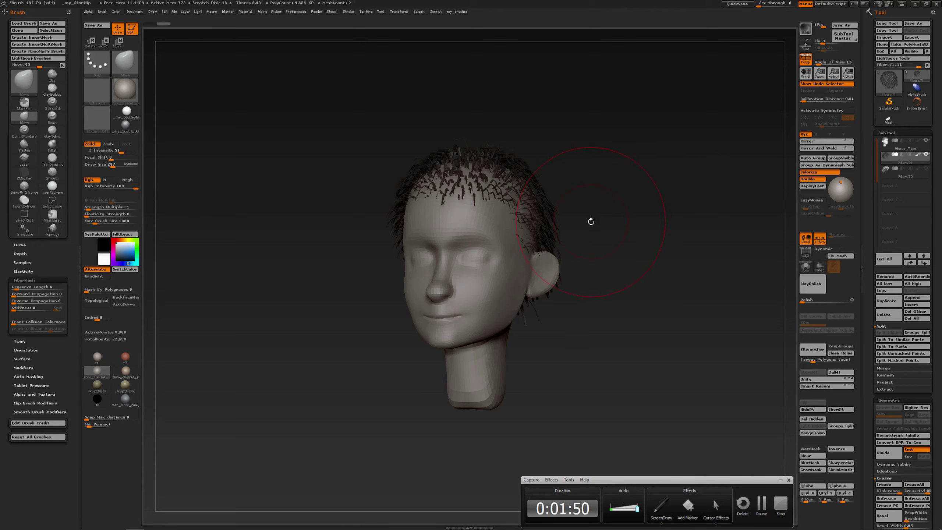
drag(866, 235, 865, 168)
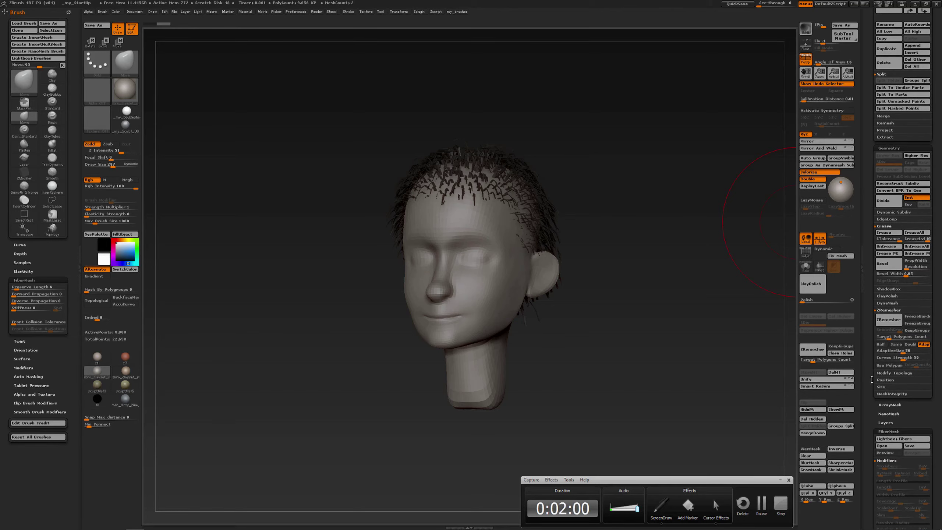
click(888, 148)
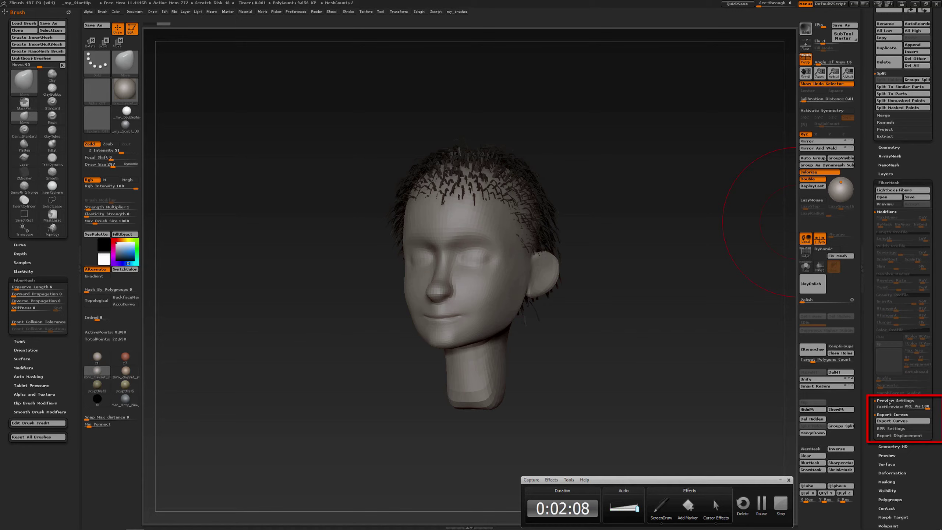
Compare the fibers with Fast Preview on and off, leave it on, and reduce the preview fibers visibility to 34
click(890, 407)
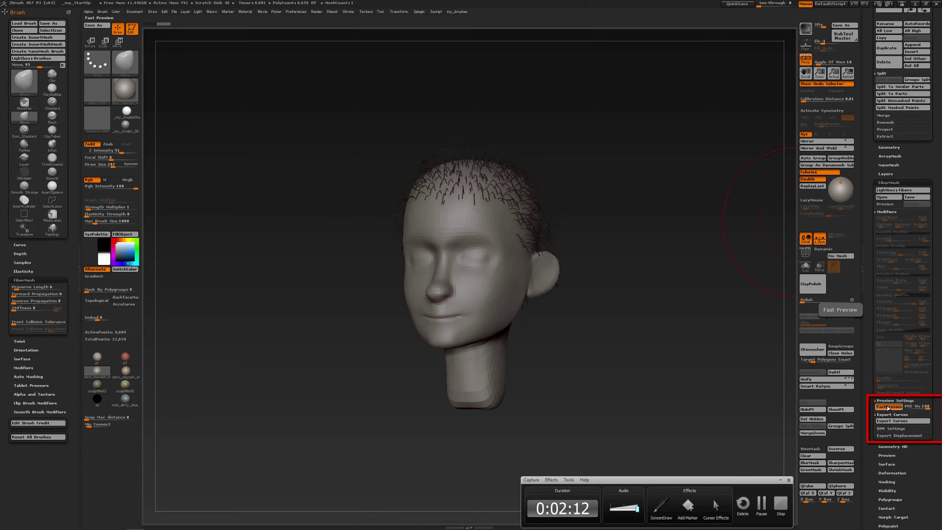
click(889, 406)
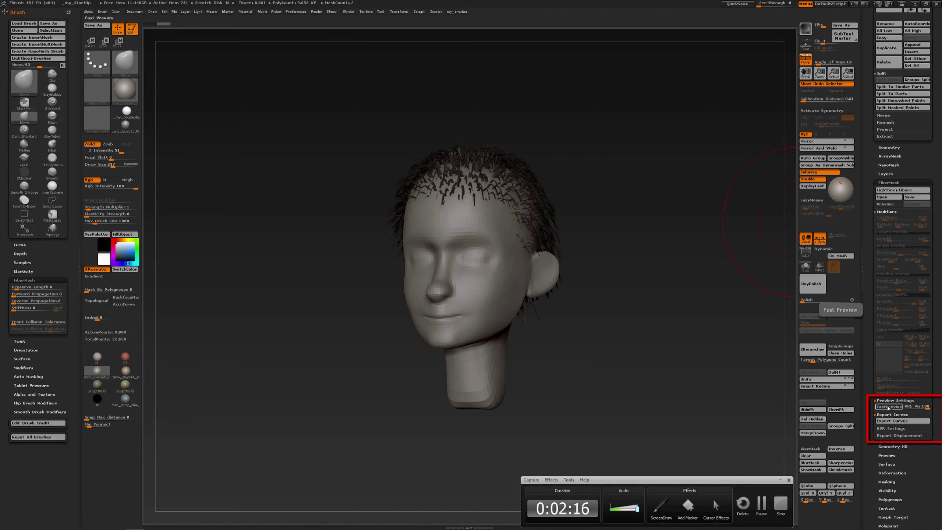
click(888, 407)
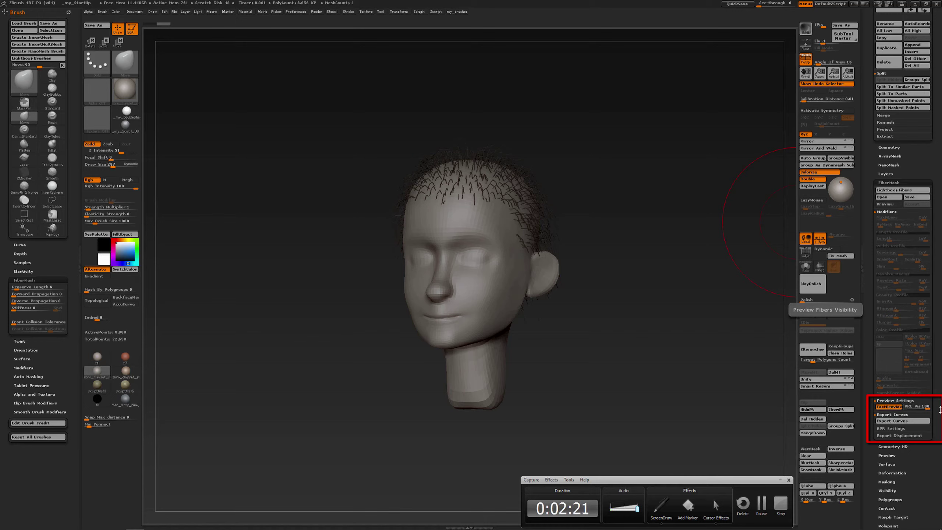
drag(925, 406, 914, 407)
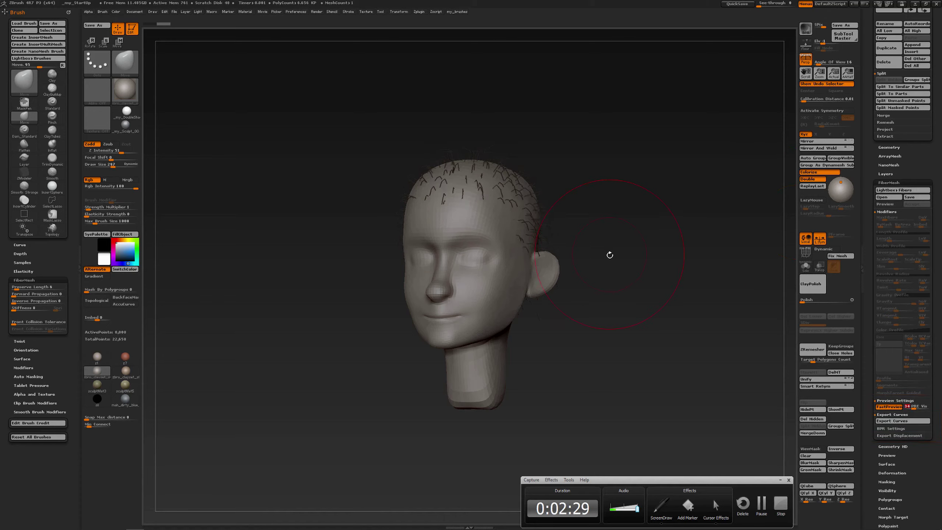
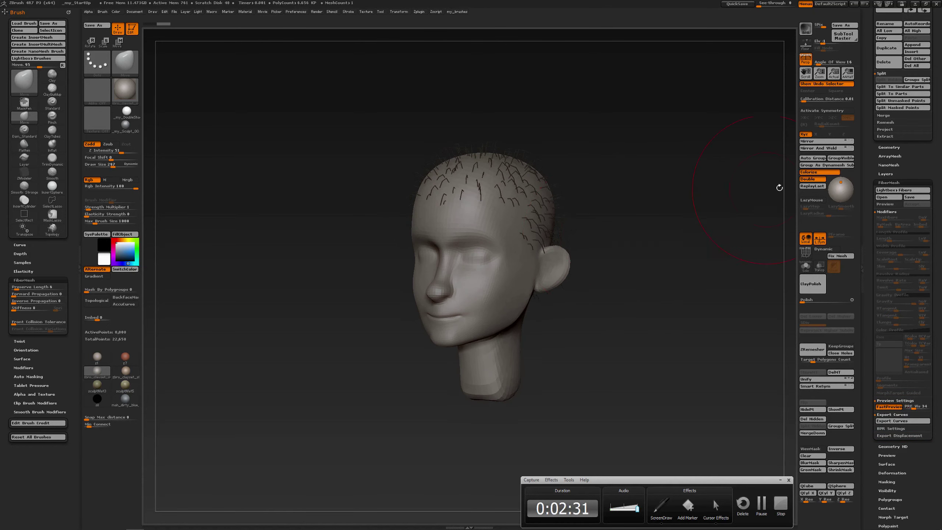
Turn off Colorize for the fiber subtool and view the lighter fibers on the scalp up close
click(807, 172)
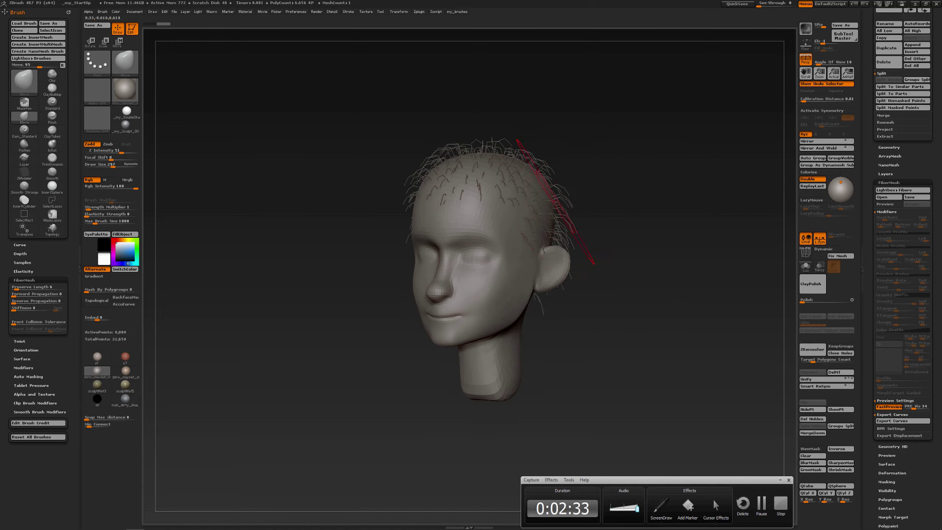
ctrl+right_drag(555, 197, 567, 242)
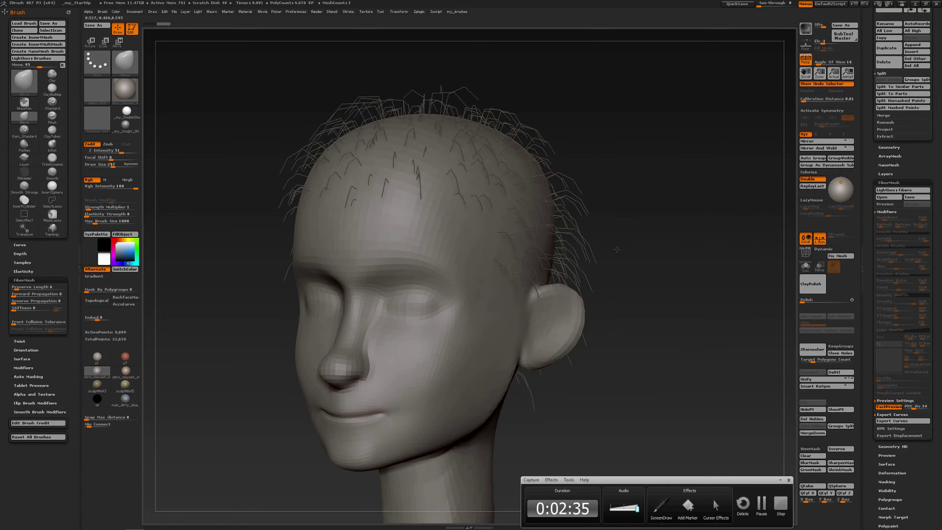
drag(612, 248, 599, 248)
Set the preview fibers visibility to 22 and export the fibers as curves to Fibers71_Curves.lwo in Lightwave LWO format
drag(914, 406, 913, 408)
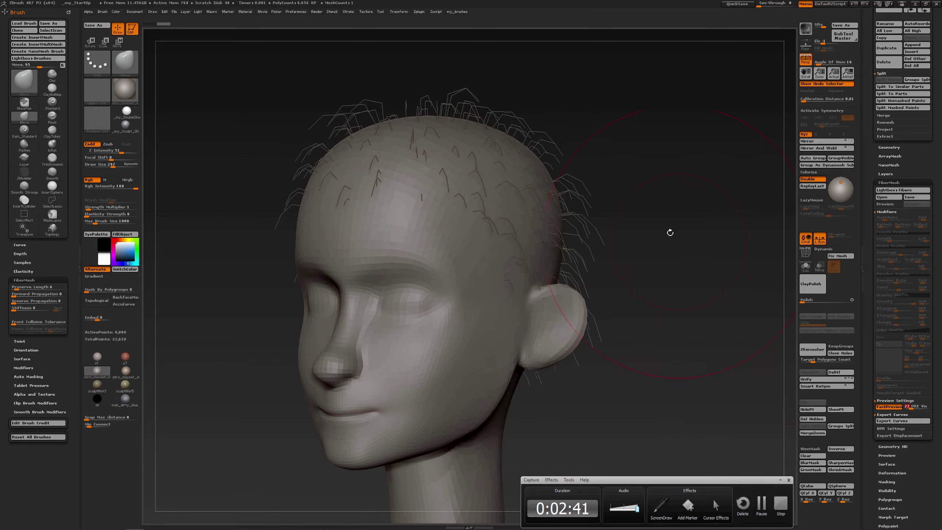
mouse_move(658, 244)
mouse_down()
mouse_move(675, 246)
mouse_move(658, 246)
mouse_up()
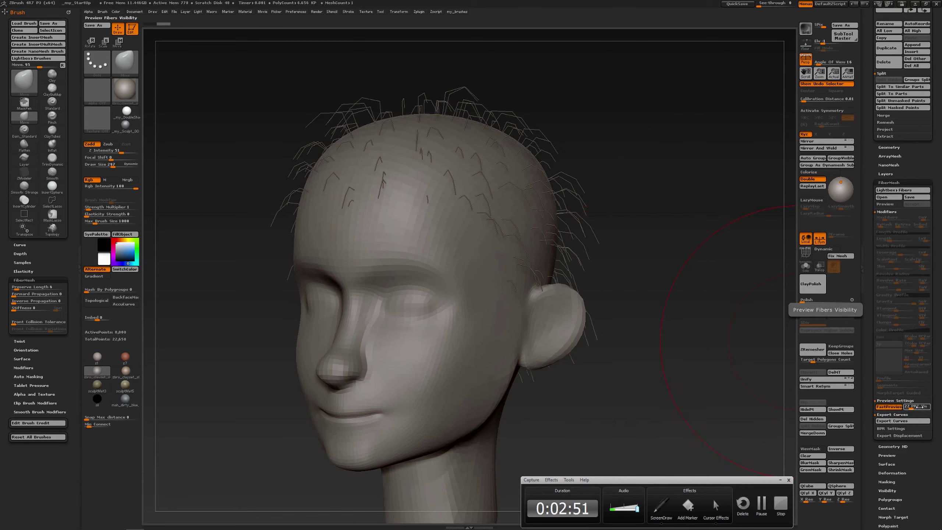
click(893, 421)
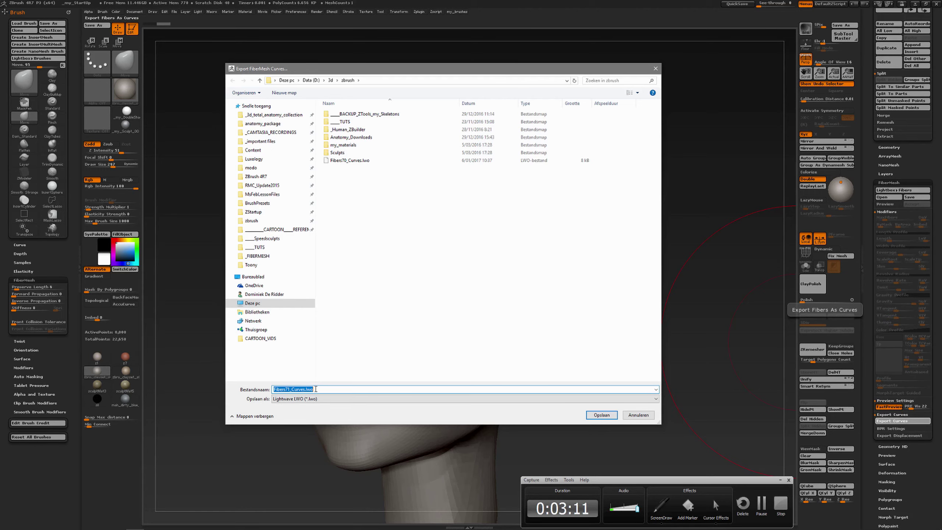
click(601, 414)
Switch to modo, open Fibers71_Curves.lwo, and inspect the imported hair curves
key(alt+Tab)
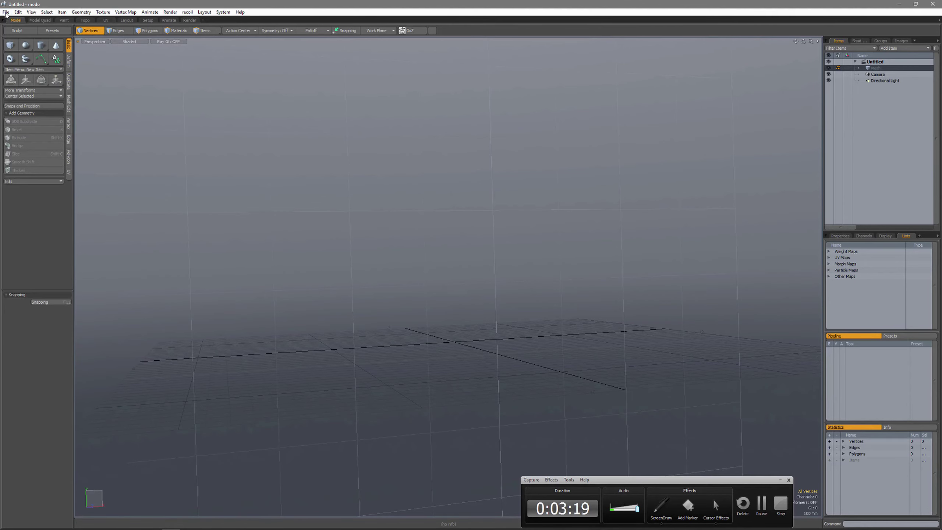
click(6, 12)
click(29, 39)
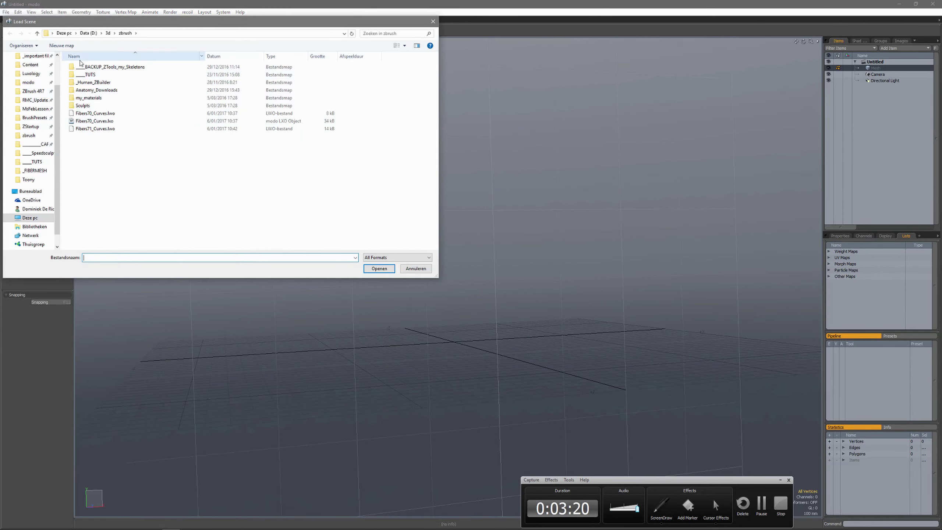
double_click(95, 129)
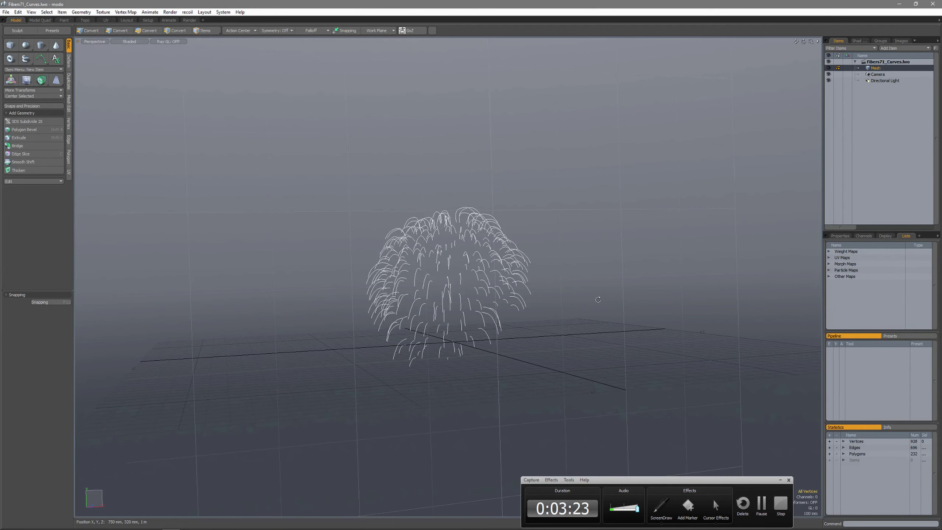
alt+drag(185, 178, 626, 301)
Switch back to ZBrush, restore the preview fibers visibility to 100, and turn off Fast Preview
key(alt+Tab)
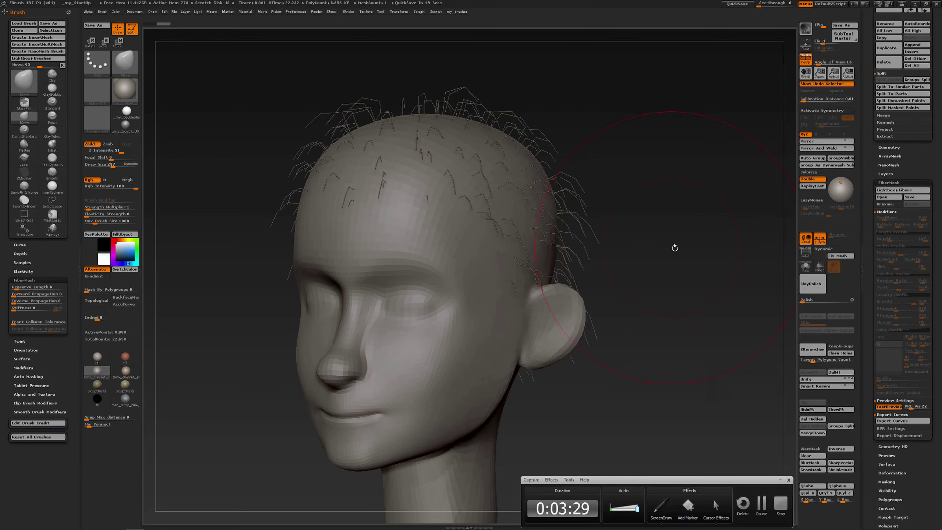
click(887, 406)
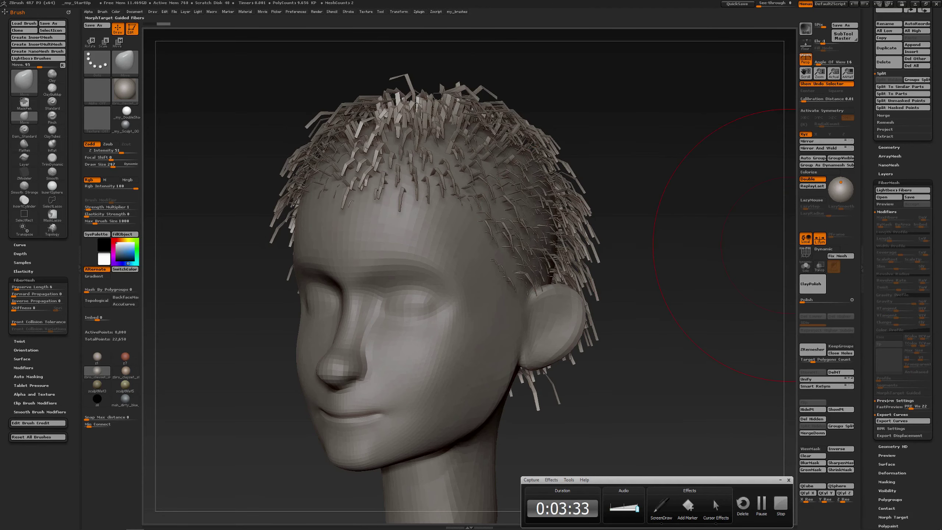
click(889, 407)
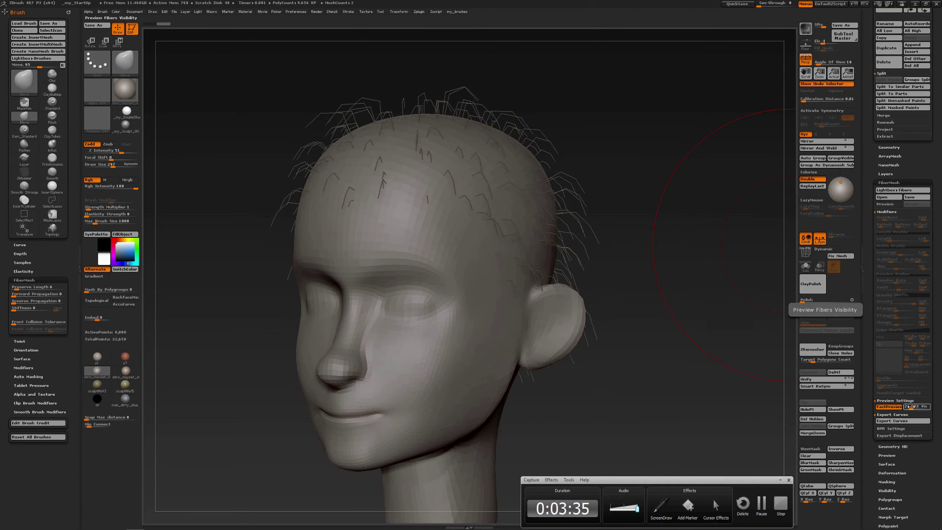
drag(915, 406, 929, 406)
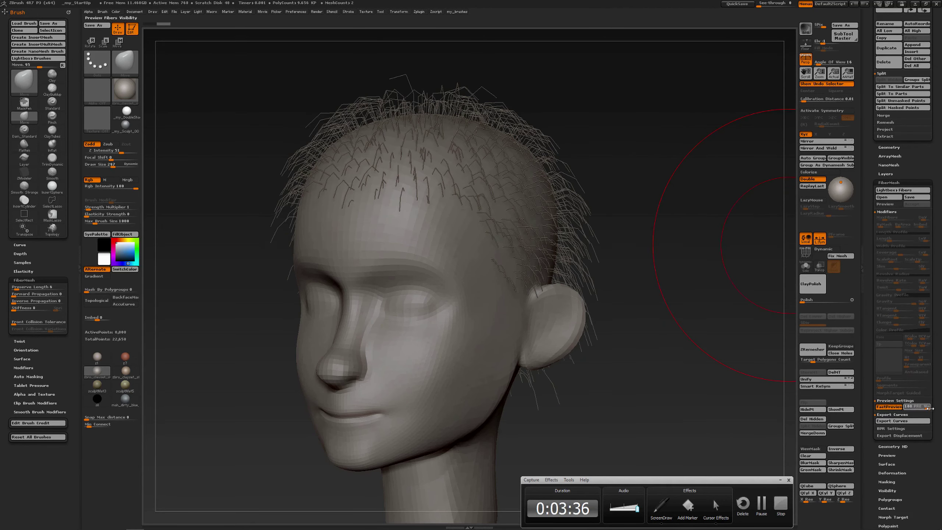
click(890, 407)
drag(913, 164, 913, 415)
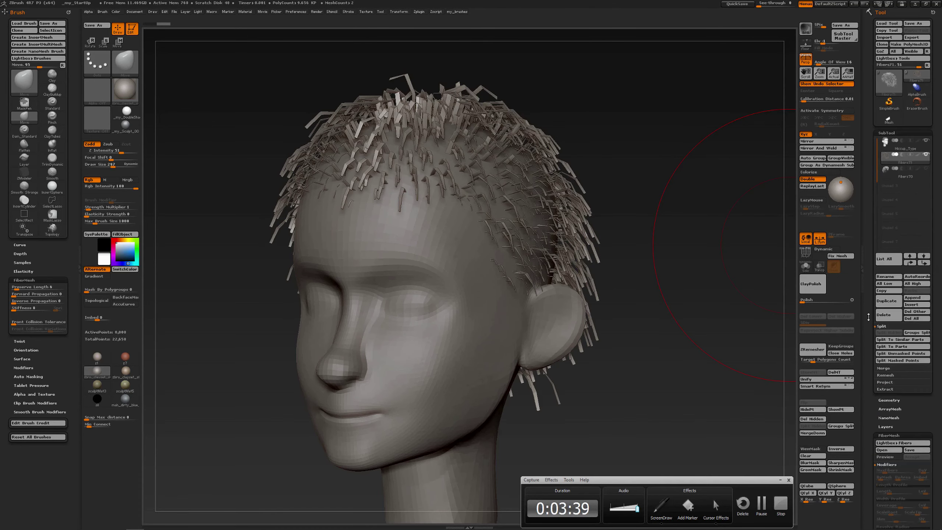
Turn Fast Preview back on, reduce the preview fibers visibility to 22, and bring up the curve export file dialog
mouse_move(885, 160)
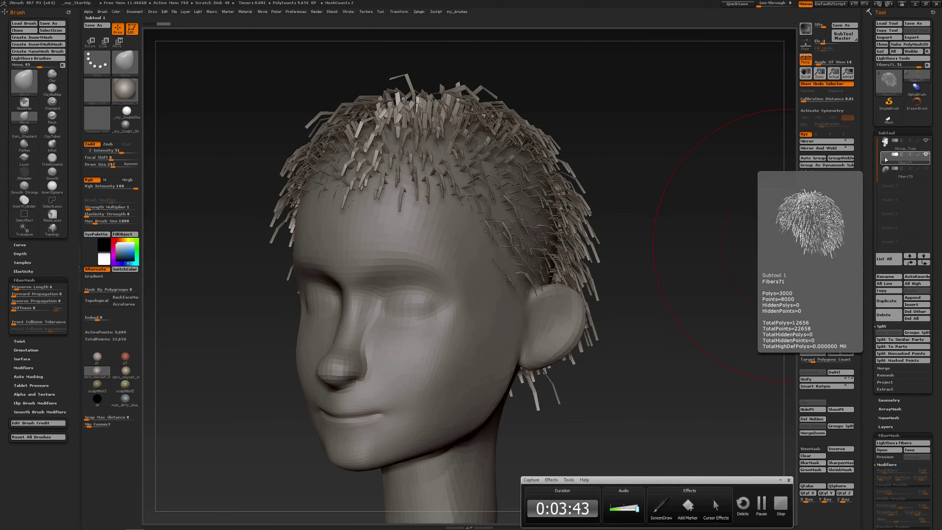
mouse_move(652, 257)
mouse_down()
mouse_move(640, 225)
mouse_move(657, 229)
mouse_up()
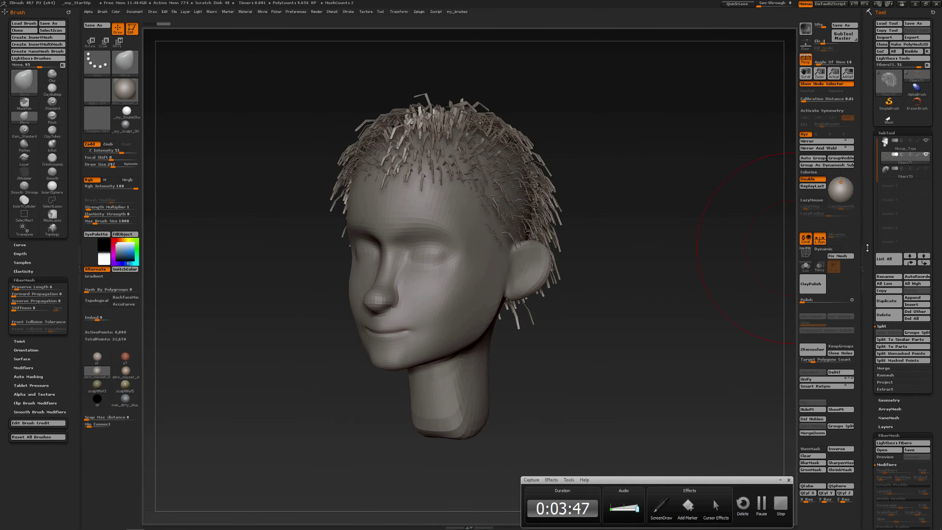
drag(869, 250, 867, 200)
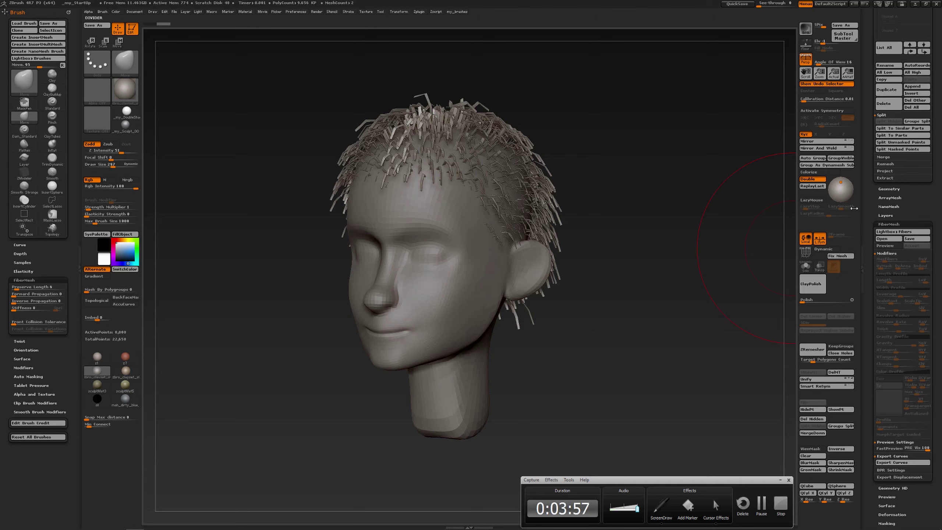
drag(866, 308, 865, 301)
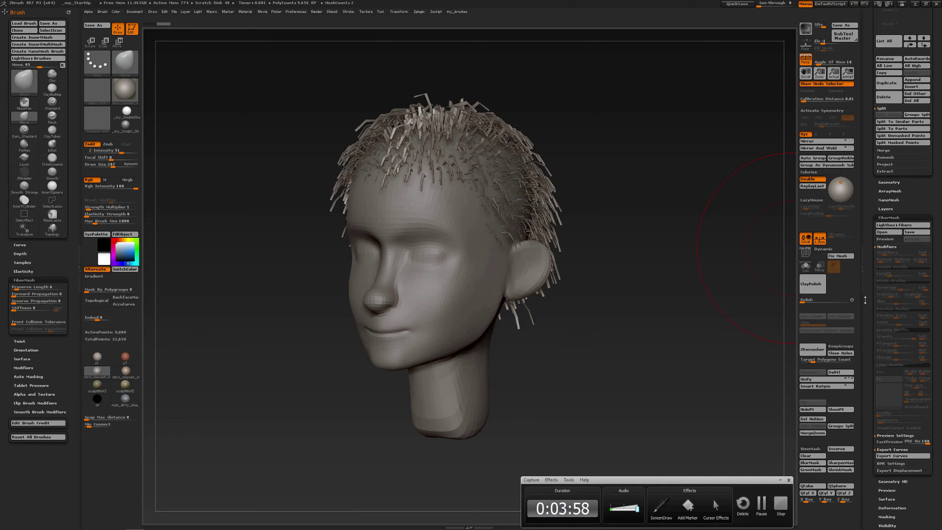
click(889, 442)
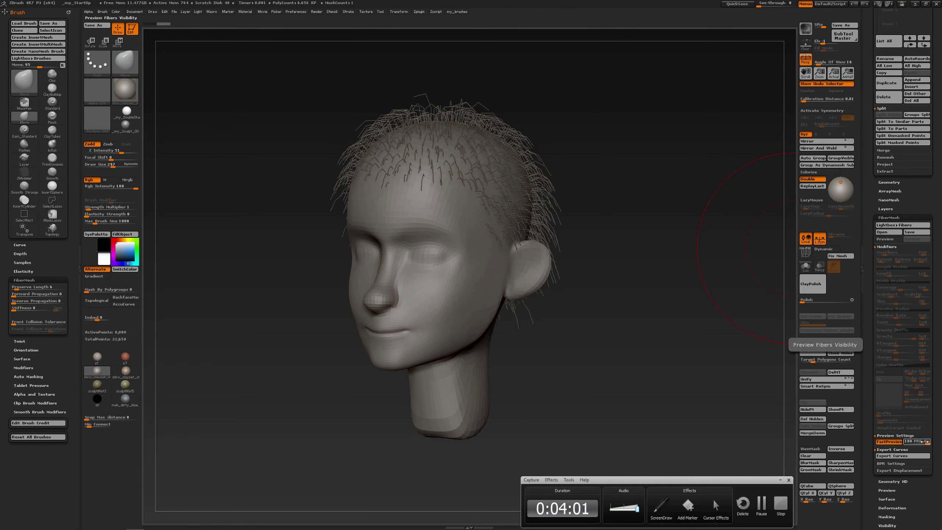
drag(924, 442, 911, 442)
click(891, 456)
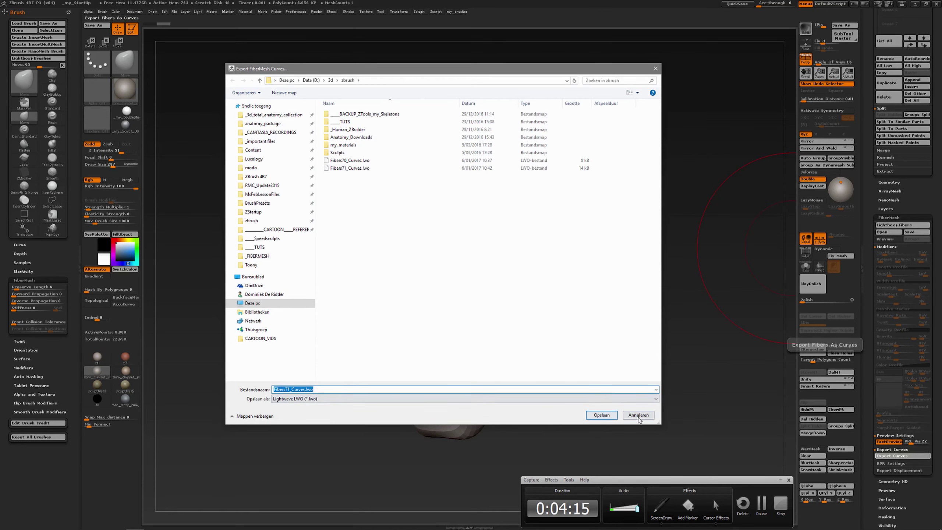
click(591, 414)
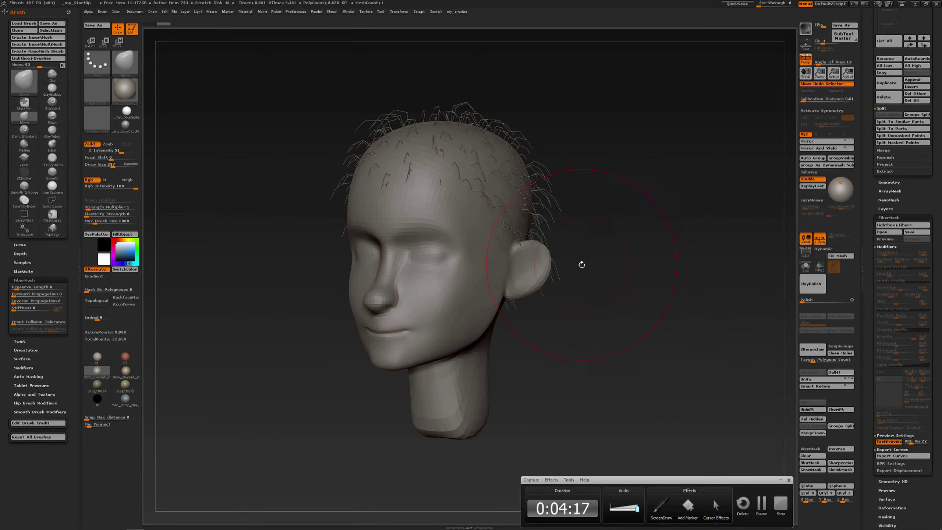
drag(582, 264, 584, 265)
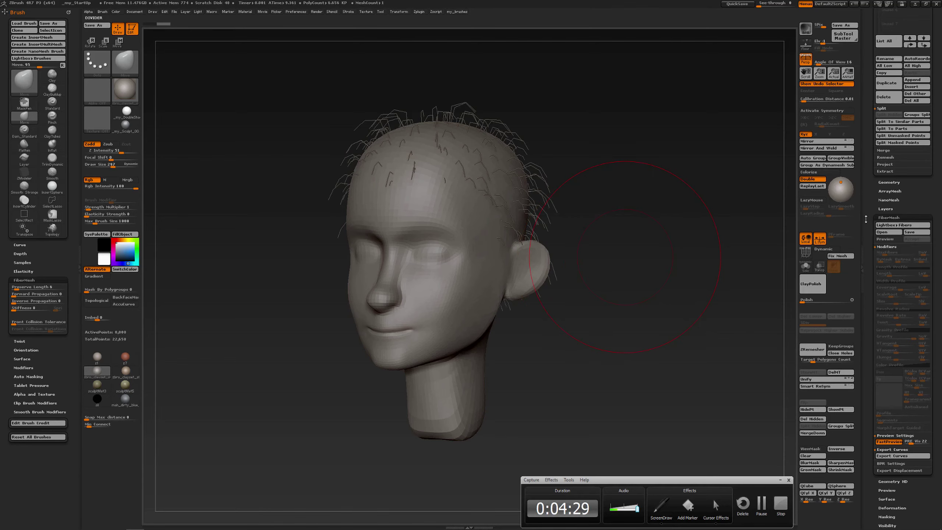
scroll(898, 185, up, 5)
mouse_move(888, 161)
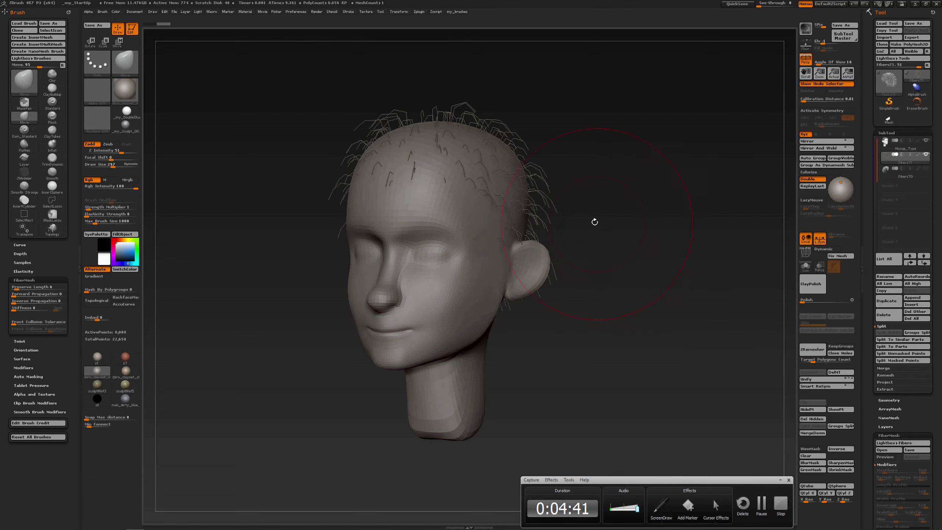
key(b)
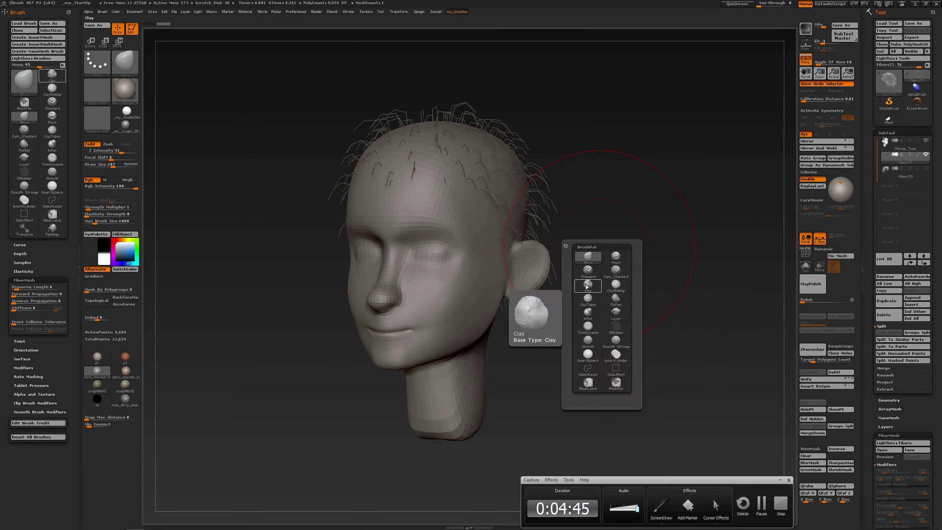
click(600, 283)
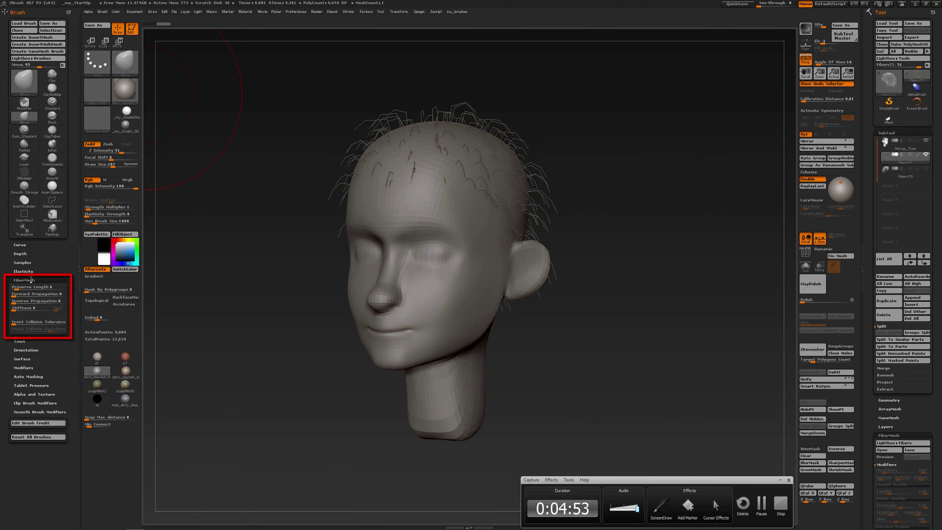
Set the Move brush's FiberMesh Preserve Length to 0 and pull the fibers on the side of the head far outward
drag(28, 286, 12, 288)
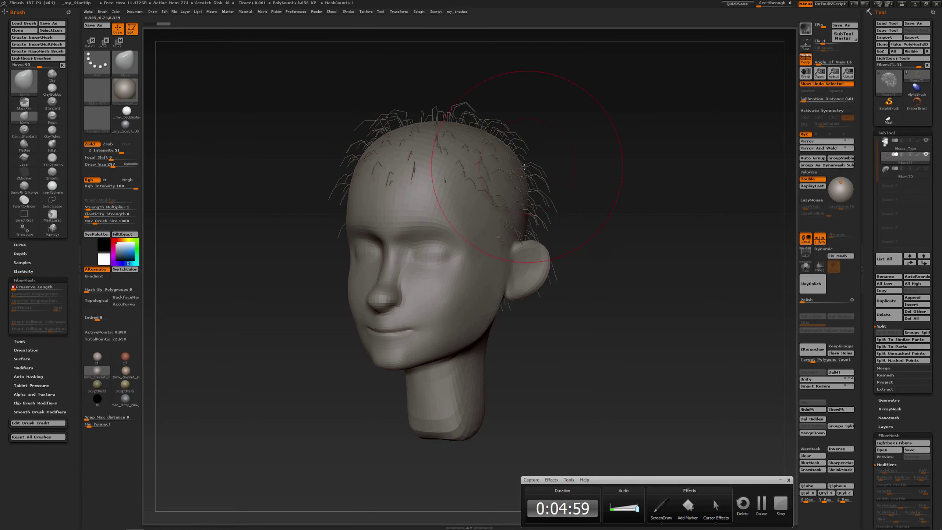
drag(505, 168, 523, 155)
mouse_move(484, 132)
mouse_down()
mouse_move(497, 120)
mouse_move(573, 163)
mouse_move(575, 124)
mouse_up()
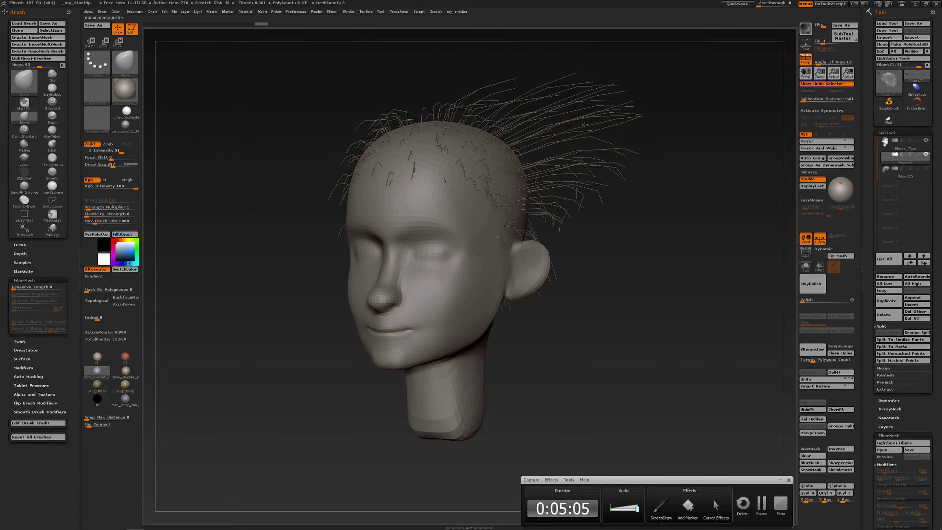
Turn off Fast Preview and examine the stretched hair as full fibers from the front of the head
drag(874, 346, 874, 294)
scroll(873, 294, down, 6)
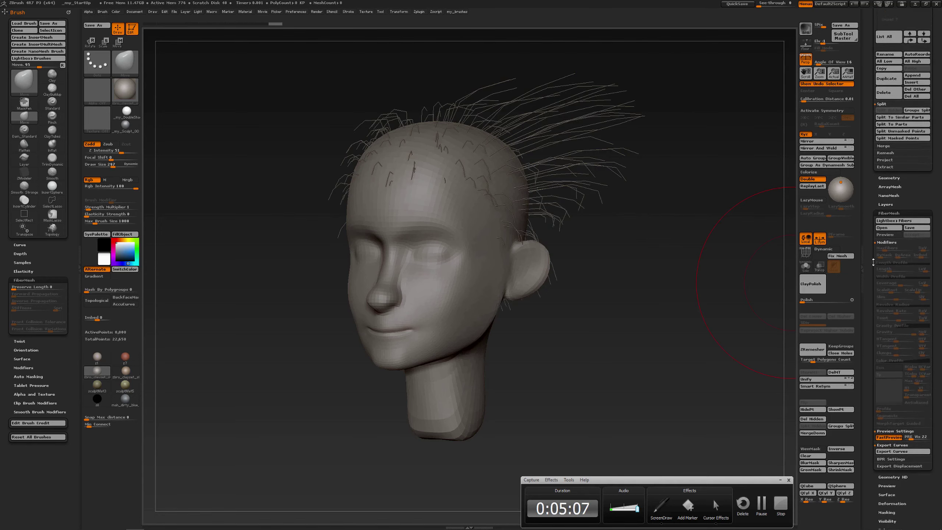
click(888, 433)
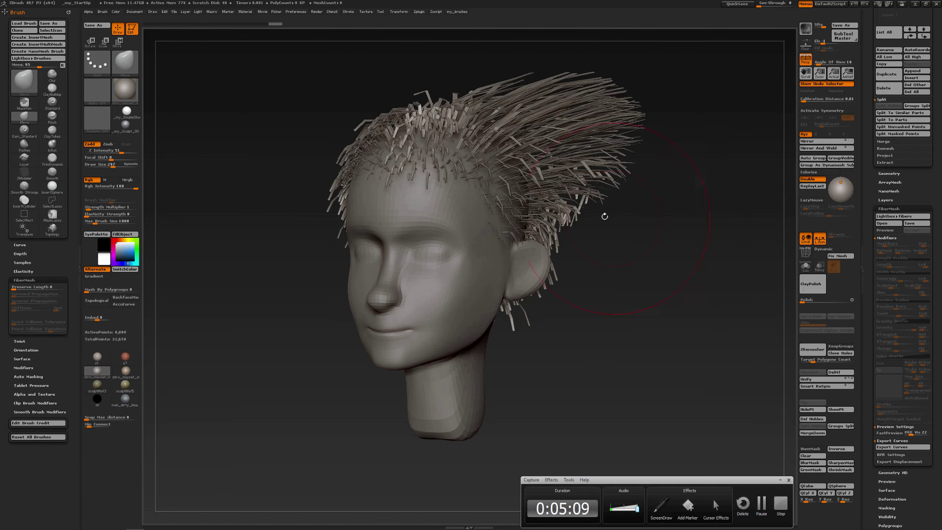
mouse_move(604, 217)
mouse_down()
mouse_move(586, 213)
mouse_move(543, 153)
mouse_move(507, 149)
mouse_move(534, 142)
mouse_up()
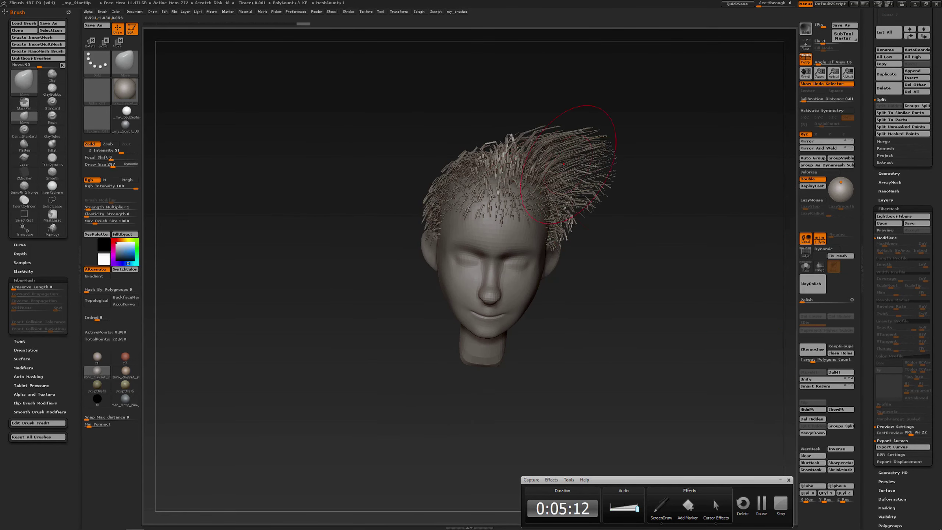
Nudge the crown fibers with the Move brush in Fast Preview, and show the full fibers again
click(890, 433)
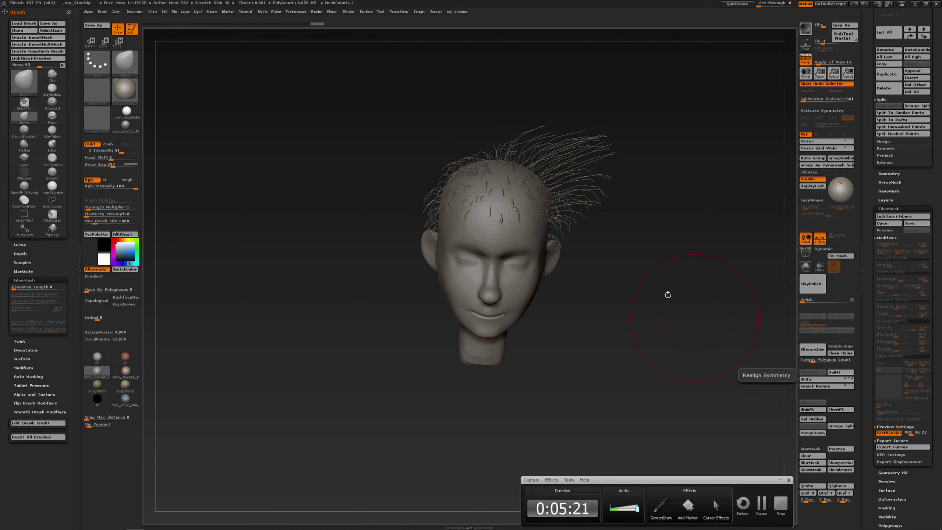
drag(517, 158, 522, 152)
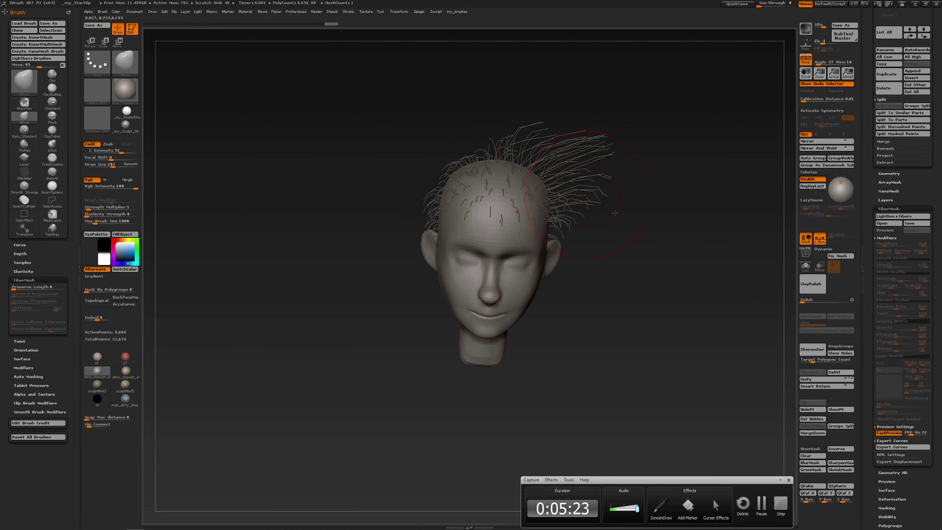
click(888, 433)
drag(643, 301, 608, 282)
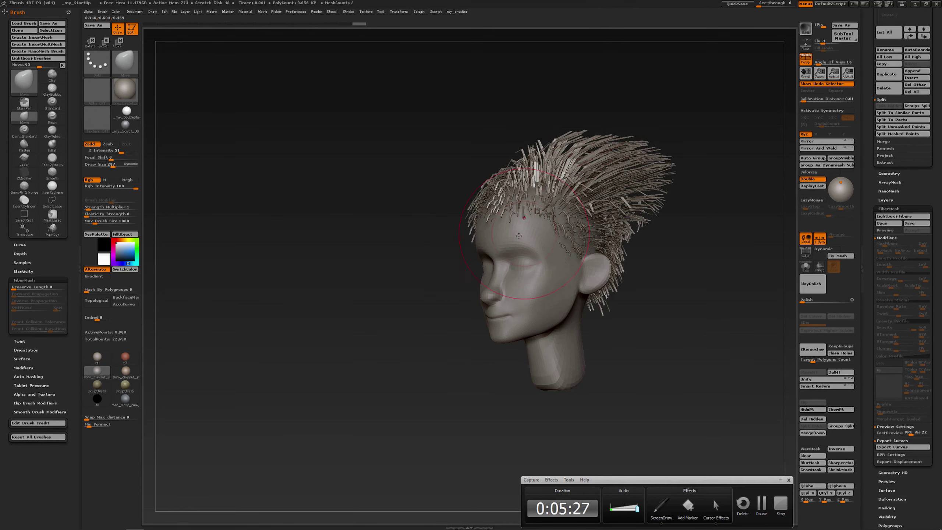
drag(293, 276, 347, 283)
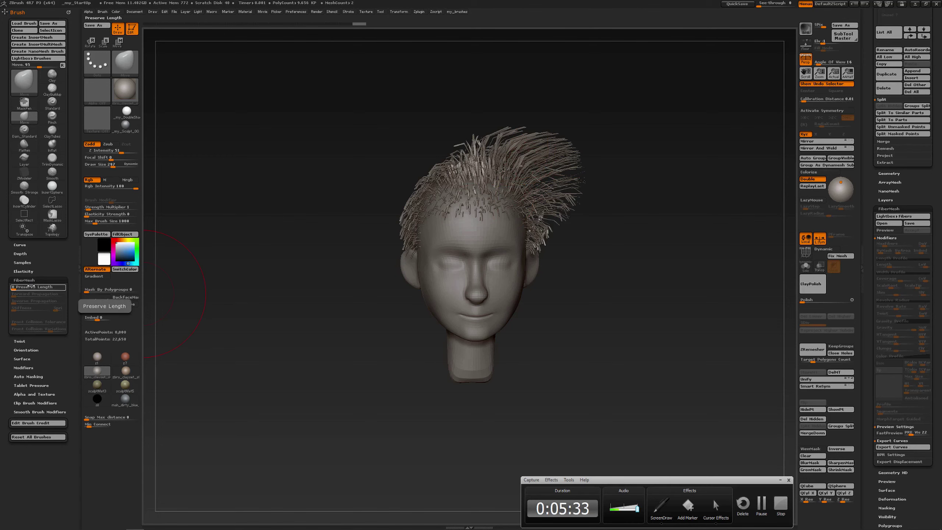
Set the Move brush's Preserve Length to 100 and Draw Size to 432, and comb the top and side fibers upward
drag(14, 288, 66, 288)
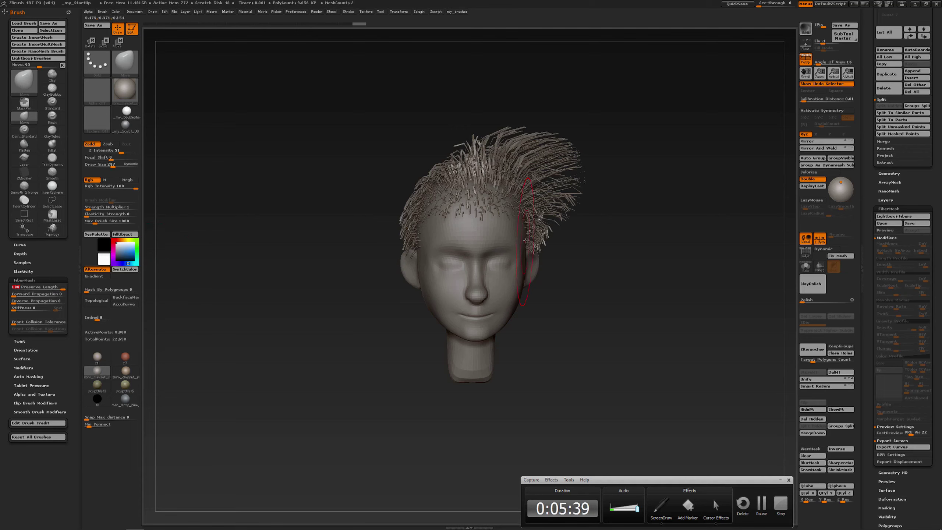
key(s)
drag(527, 237, 534, 236)
mouse_move(527, 166)
mouse_down()
mouse_move(643, 113)
mouse_move(715, 94)
mouse_up()
mouse_move(464, 225)
mouse_down()
mouse_move(480, 134)
mouse_move(445, 98)
mouse_up()
drag(450, 189, 376, 142)
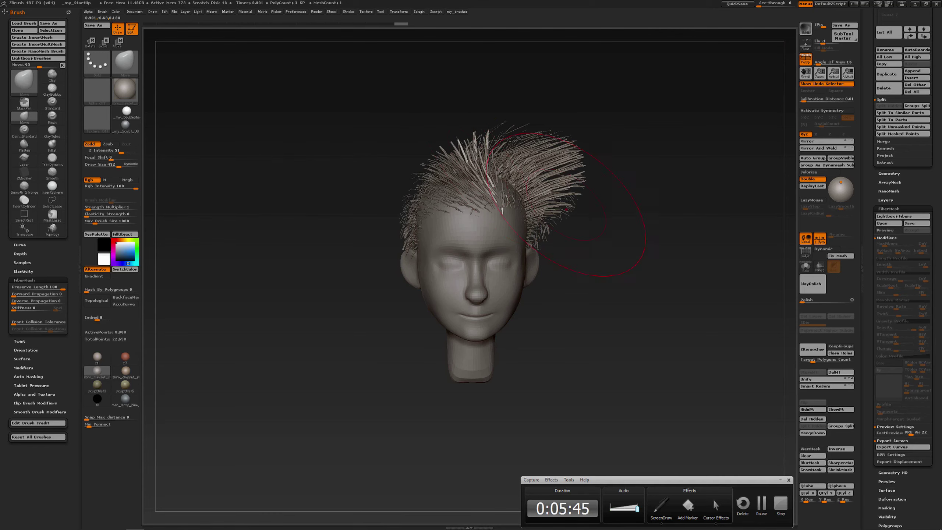
Comb the fibers outward around both sides of the head with the Move brush, keeping their length
drag(562, 203, 616, 157)
mouse_move(697, 222)
mouse_down()
mouse_move(590, 225)
mouse_move(667, 193)
mouse_up()
drag(578, 203, 654, 198)
drag(595, 269, 693, 243)
drag(585, 202, 468, 258)
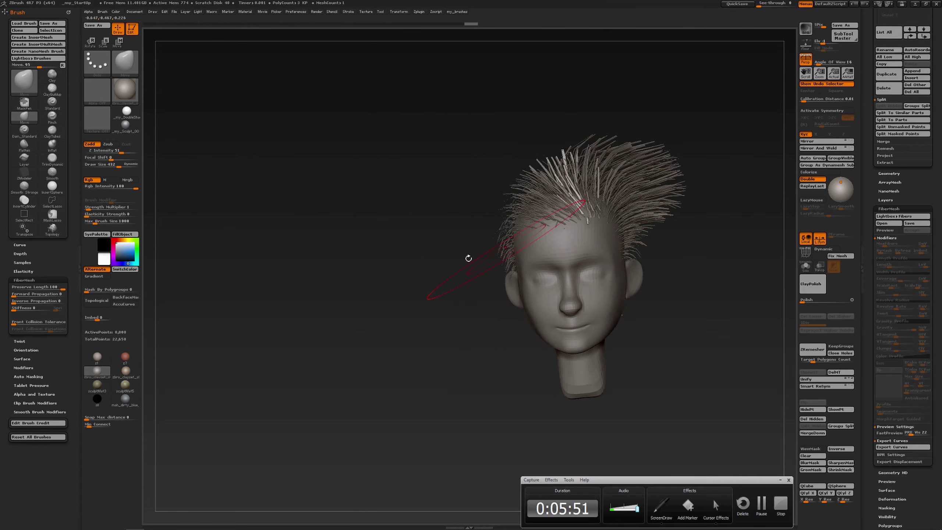
drag(505, 224, 455, 230)
right_drag(456, 230, 488, 227)
drag(408, 165, 387, 141)
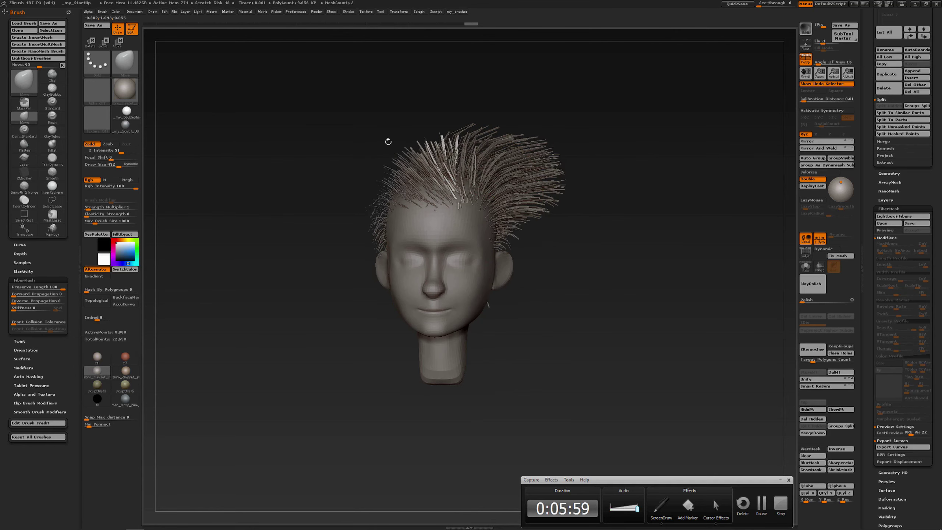
drag(396, 195, 387, 187)
right_drag(411, 182, 424, 184)
Set the Move brush's Preserve Length to 0 and stretch the long tuft on the side of the head
click(26, 286)
drag(26, 287, 8, 287)
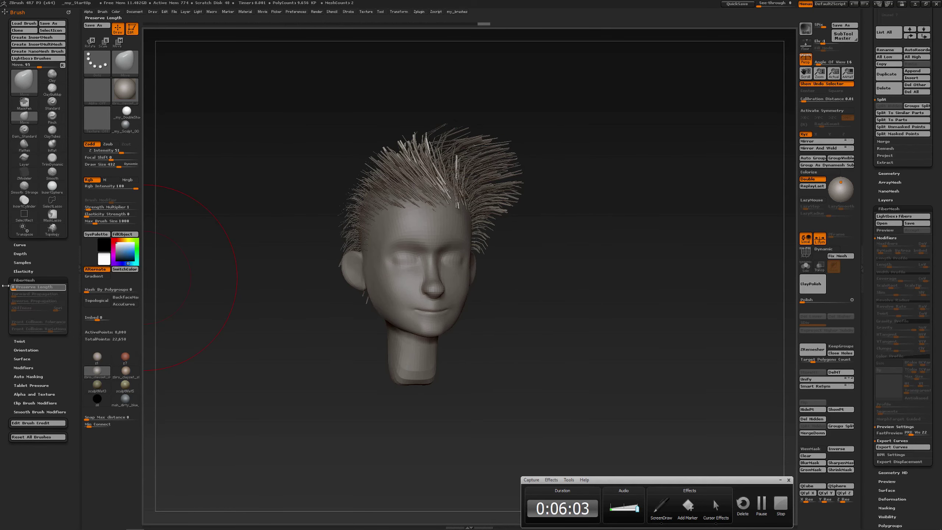
mouse_move(503, 159)
mouse_down()
mouse_move(539, 142)
mouse_move(522, 178)
mouse_up()
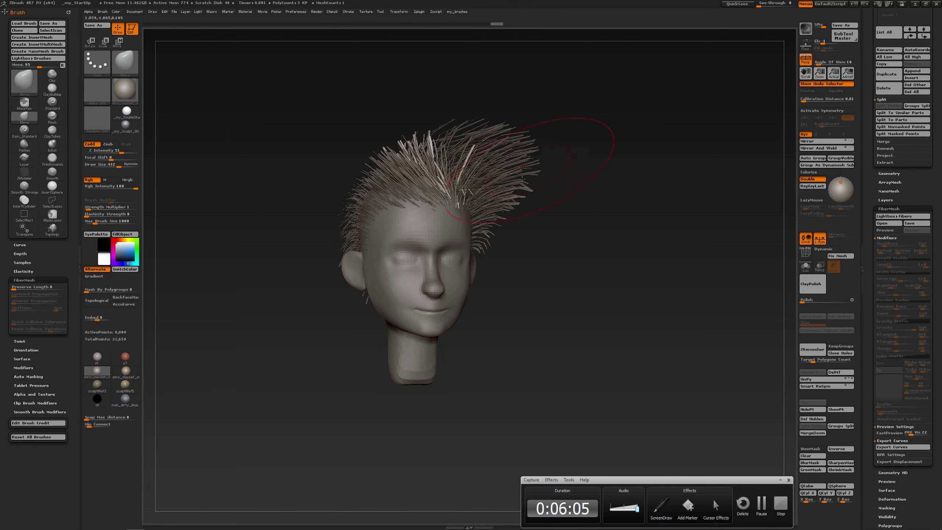
right_drag(505, 186, 457, 171)
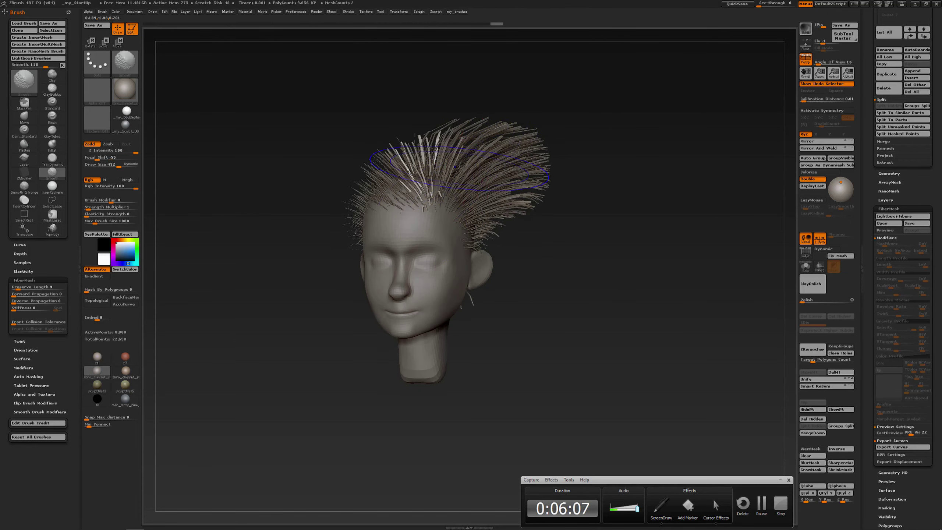
Try smoothing the tall fibers with the Smooth brush's Preserve Length at 0, and undo the smoothing
click(12, 287)
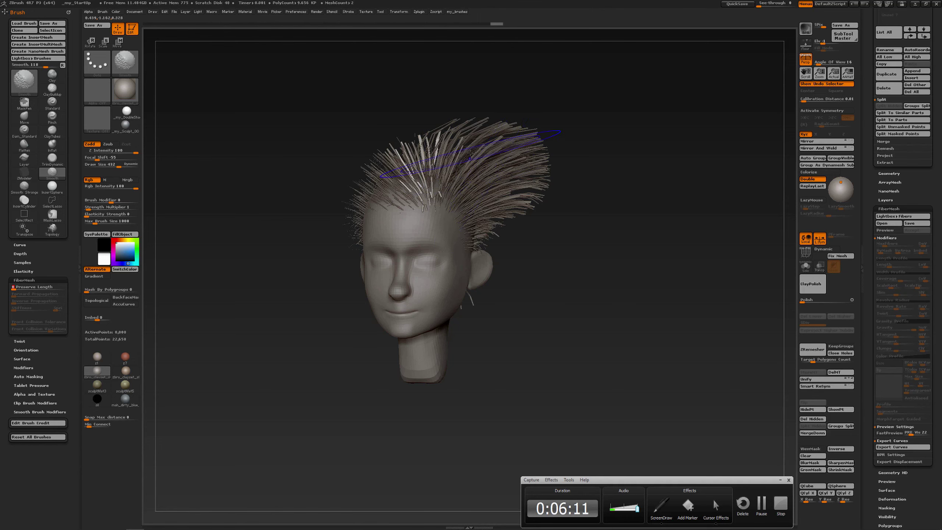
mouse_move(470, 152)
shift+mouse_down()
mouse_move(466, 179)
mouse_move(480, 219)
shift+mouse_up()
drag(502, 178, 454, 215)
drag(537, 248, 550, 226)
key(ctrl)
key(ctrl+z)
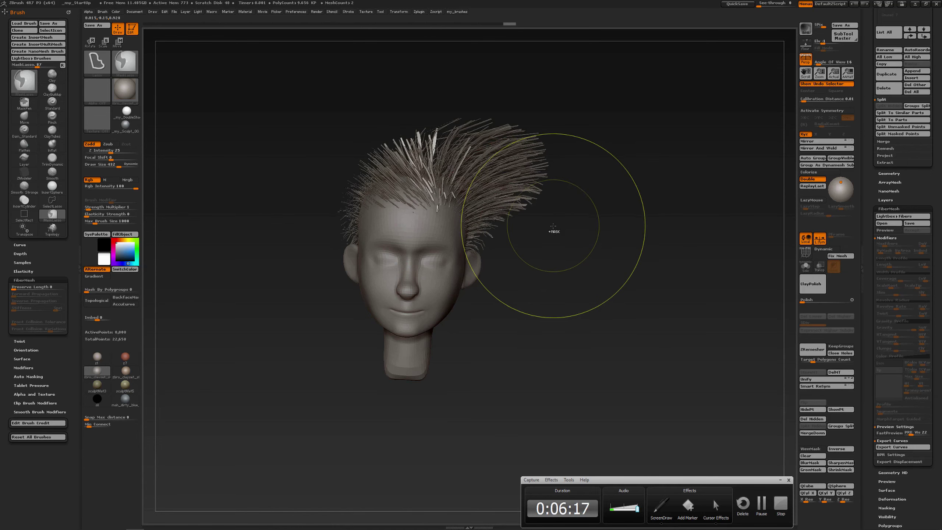
Set the Smooth brush's Preserve Length to 100 and smooth the long fibers on the top and back of the head
key(shift)
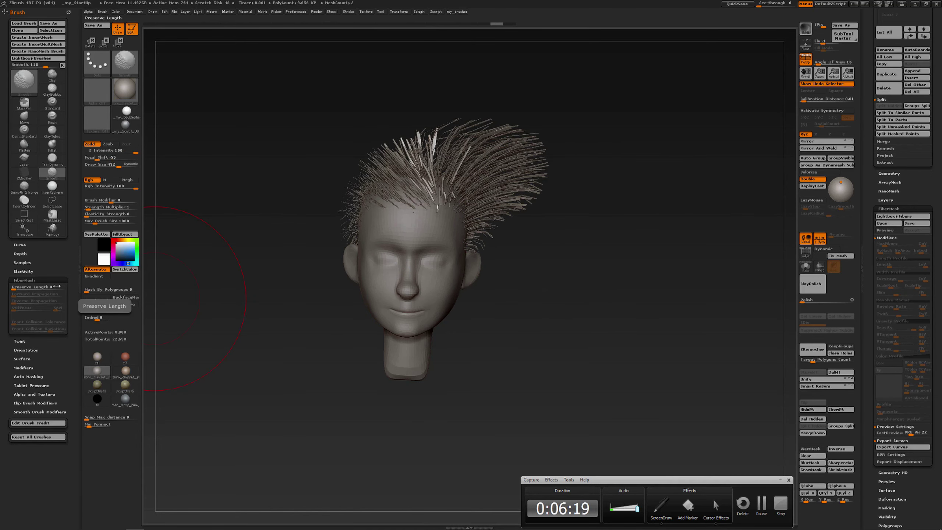
click(56, 286)
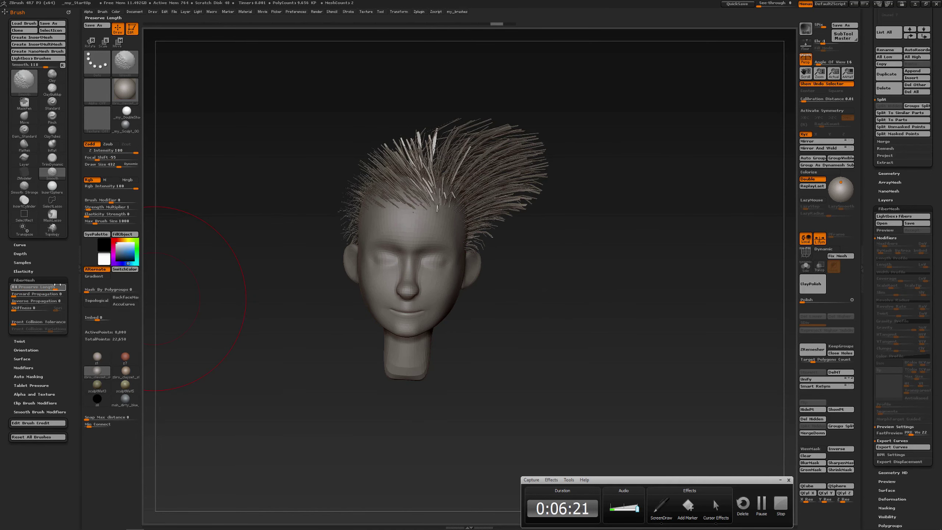
mouse_move(477, 171)
mouse_down()
mouse_move(445, 193)
mouse_move(481, 159)
mouse_move(501, 181)
mouse_up()
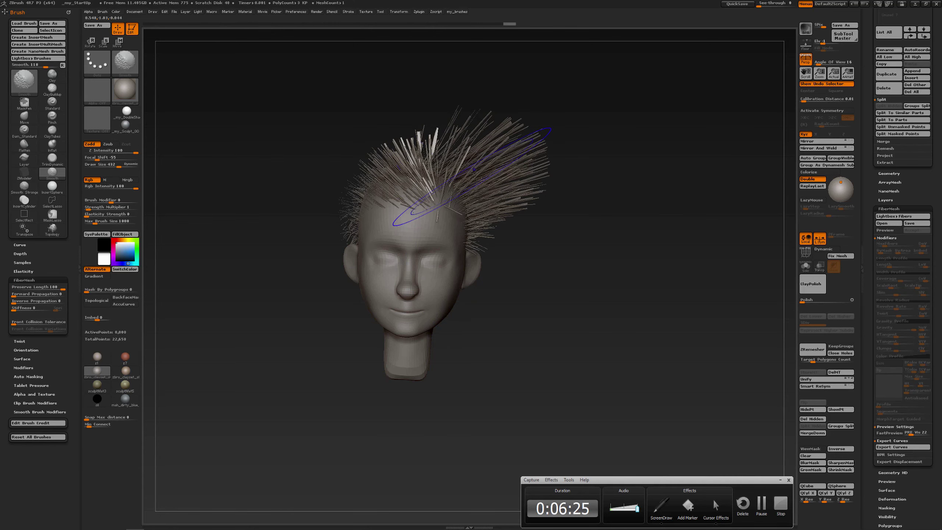
drag(593, 164, 427, 179)
mouse_move(565, 208)
shift+mouse_down()
mouse_move(577, 249)
mouse_move(626, 252)
shift+mouse_up()
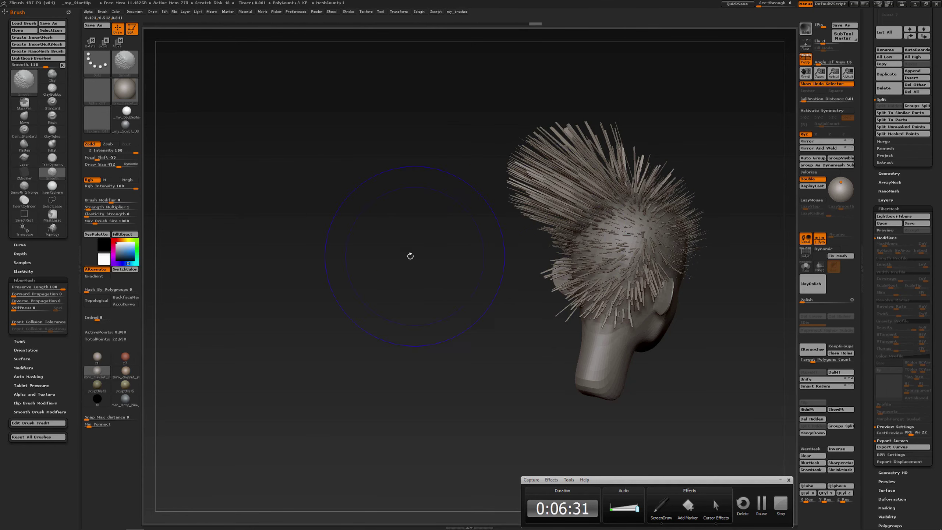
Set the Smooth brush's Preserve Length to 46 and smooth the tall tuft of fibers
key(shift)
key(shift)
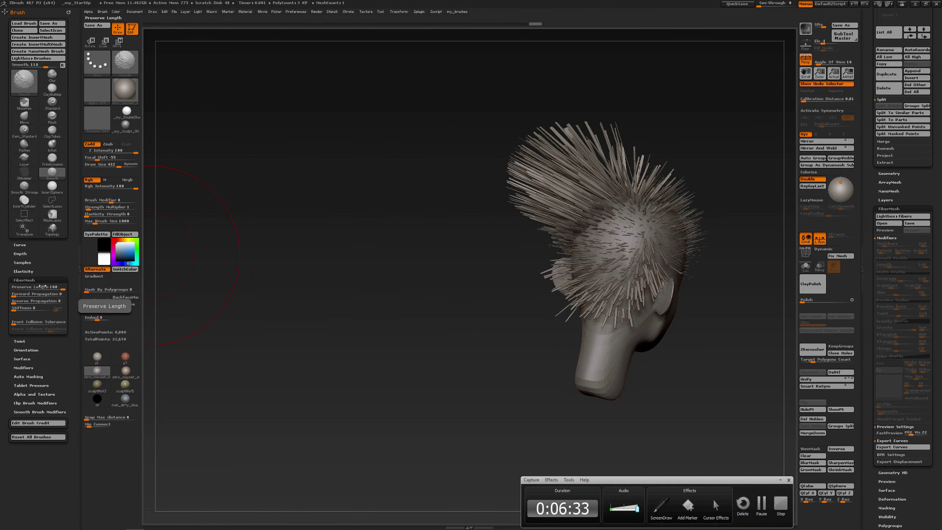
drag(56, 285, 39, 287)
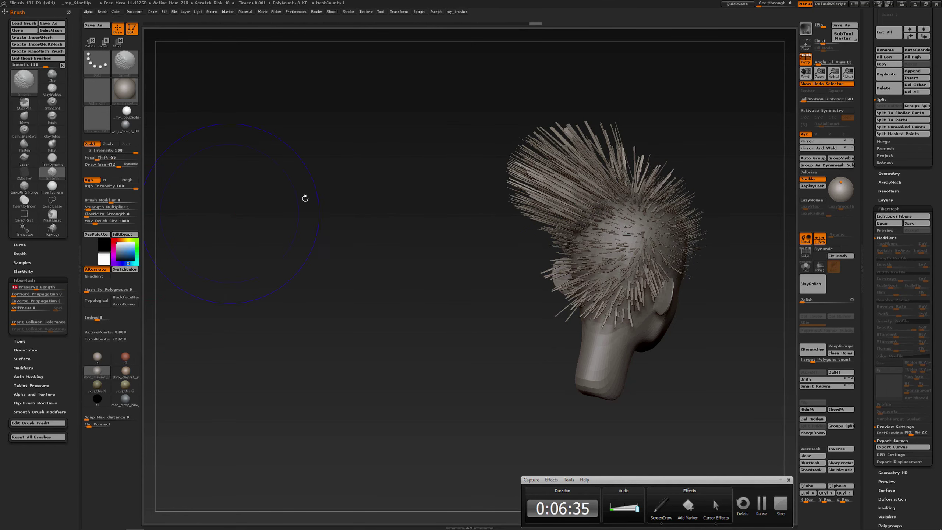
shift+drag(556, 166, 609, 203)
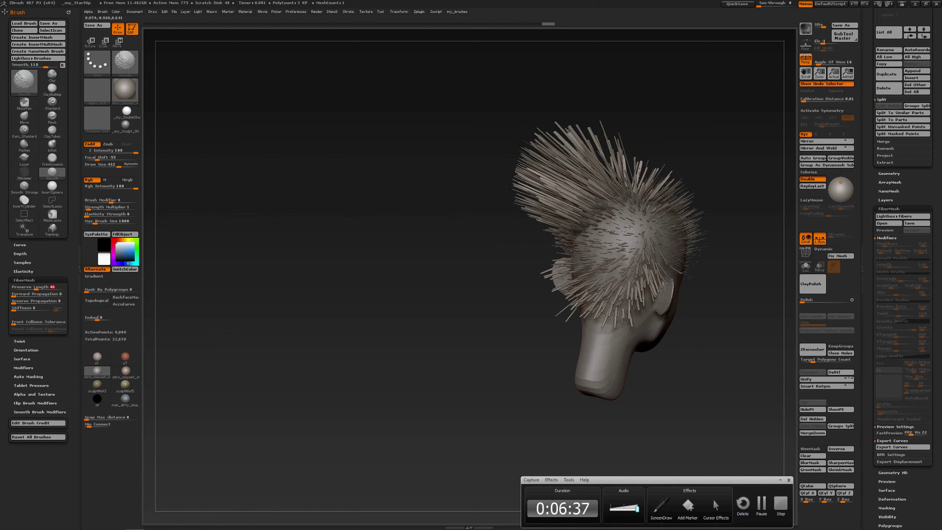
mouse_move(557, 164)
shift+mouse_down()
mouse_move(605, 210)
mouse_move(559, 158)
mouse_move(597, 204)
mouse_move(555, 170)
mouse_move(575, 172)
mouse_move(586, 194)
shift+mouse_up()
mouse_move(521, 195)
mouse_down()
mouse_move(620, 210)
mouse_move(592, 198)
mouse_move(558, 204)
mouse_move(534, 174)
mouse_move(484, 170)
mouse_move(549, 204)
mouse_up()
Undo the recent smoothing strokes until the tall fibers are restored
key(ctrl)
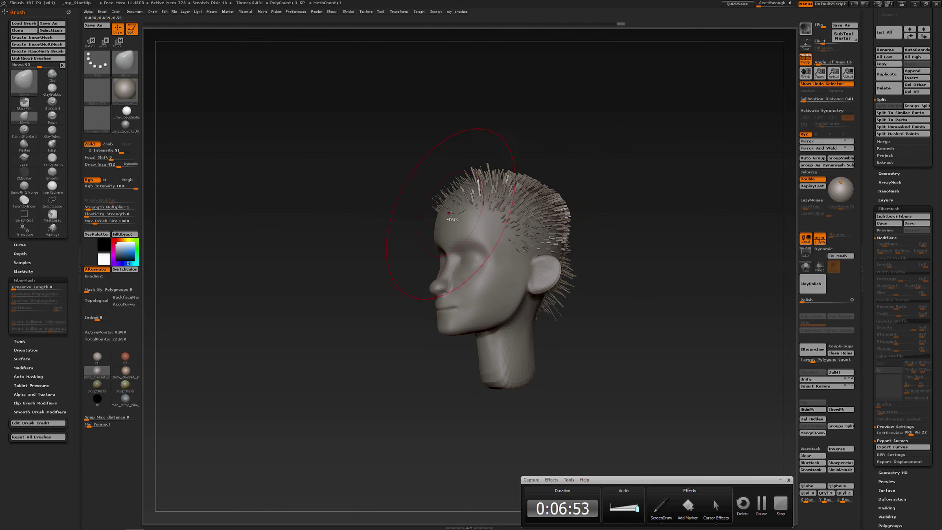
key(ctrl+z)
key(ctrl+z)
key(ctrl+z)
key(ctrl+z)
key(ctrl+z)
key(ctrl+z)
key(ctrl+z)
key(ctrl+z)
key(ctrl+z)
key(ctrl+z)
key(ctrl+z)
key(ctrl+z)
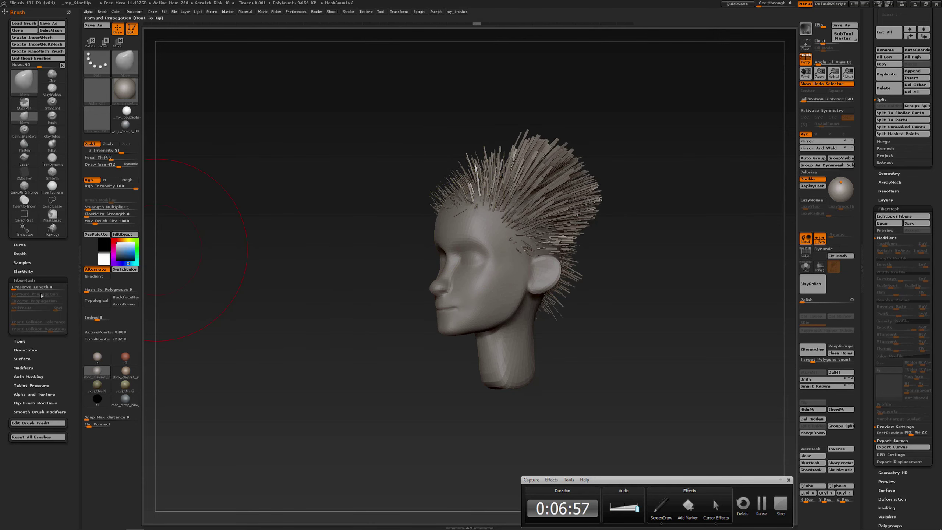
Lower the Smooth brush's Preserve Length, smooth the fibers on the back of the head, and undo the last stroke
drag(14, 288, 40, 289)
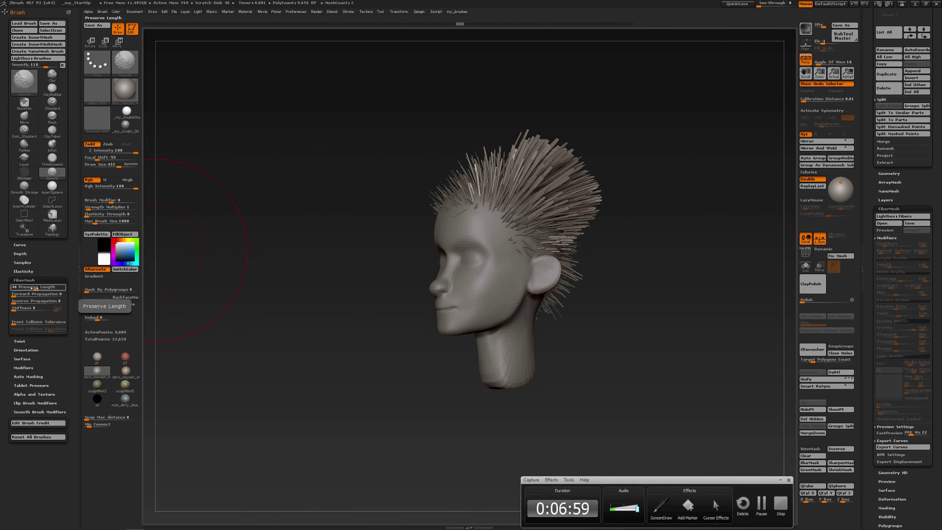
drag(35, 288, 33, 288)
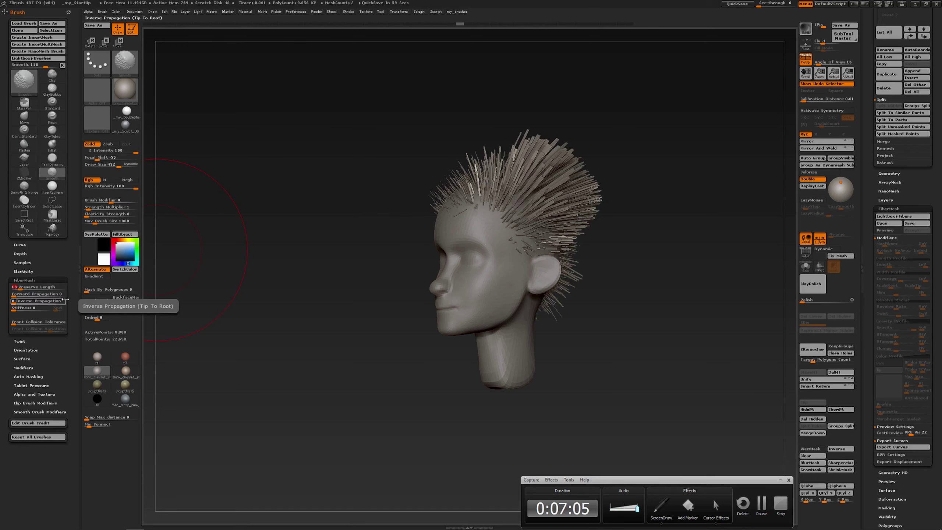
mouse_move(549, 159)
shift+mouse_down()
mouse_move(585, 200)
mouse_move(553, 271)
shift+mouse_up()
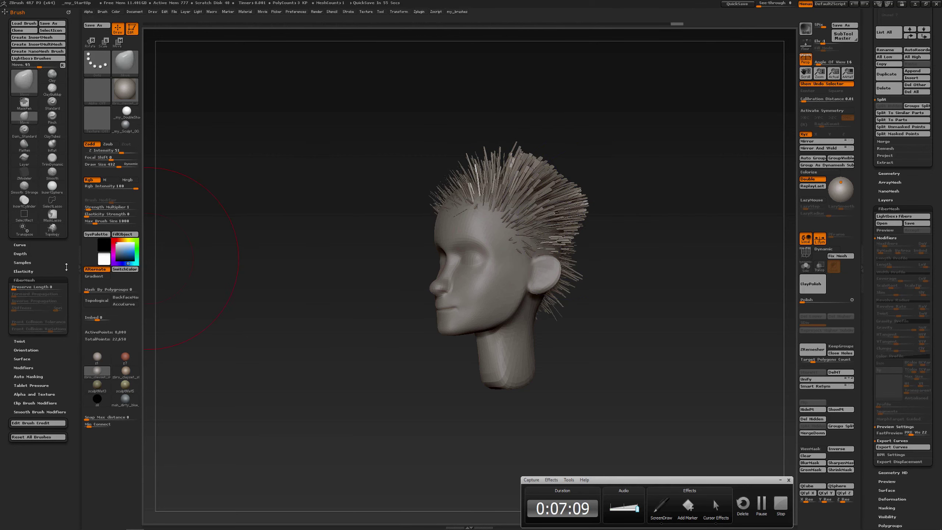
key(ctrl+z)
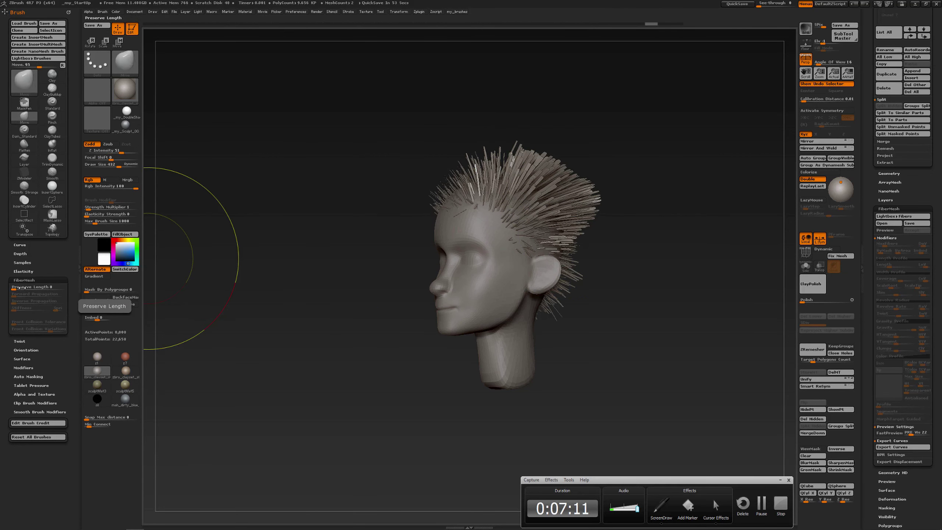
Raise the Smooth brush's Preserve Length, and select the GroomHairLong brush to check its FiberMesh settings
drag(22, 286, 48, 287)
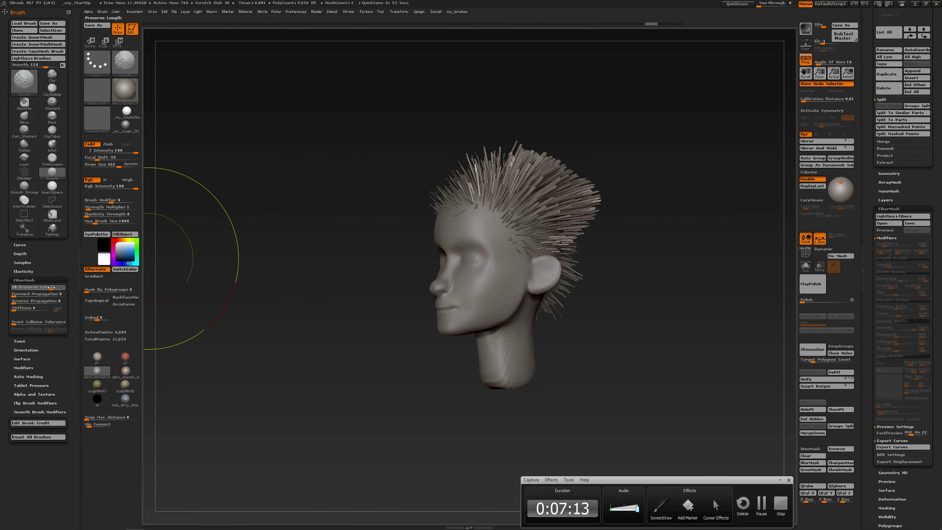
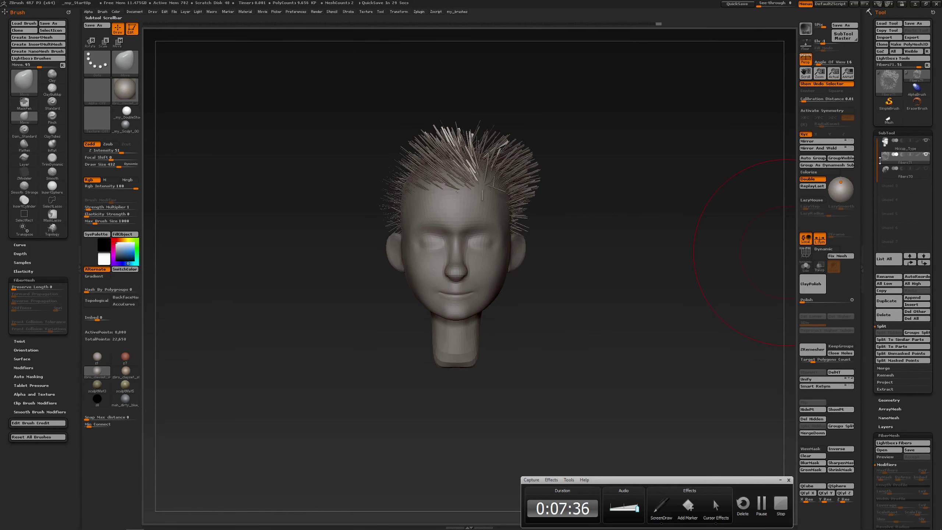
mouse_move(886, 159)
key(b)
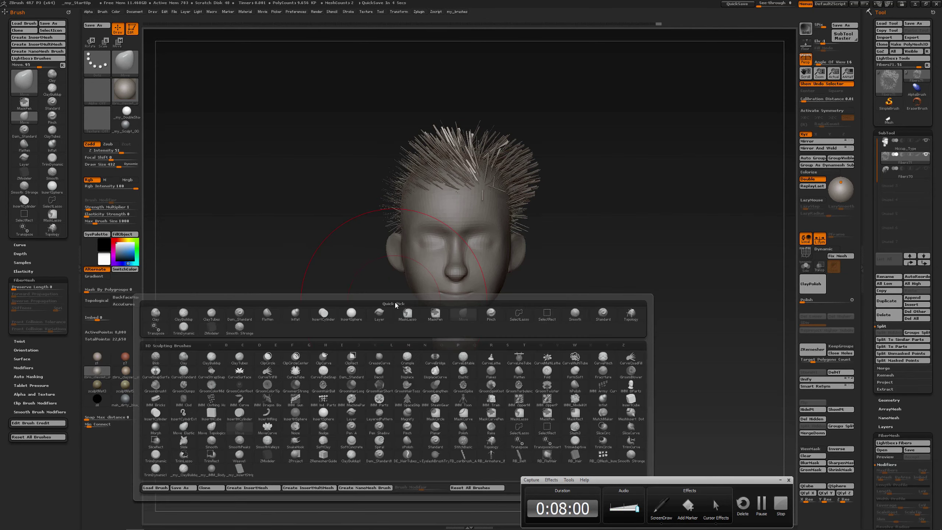
click(355, 384)
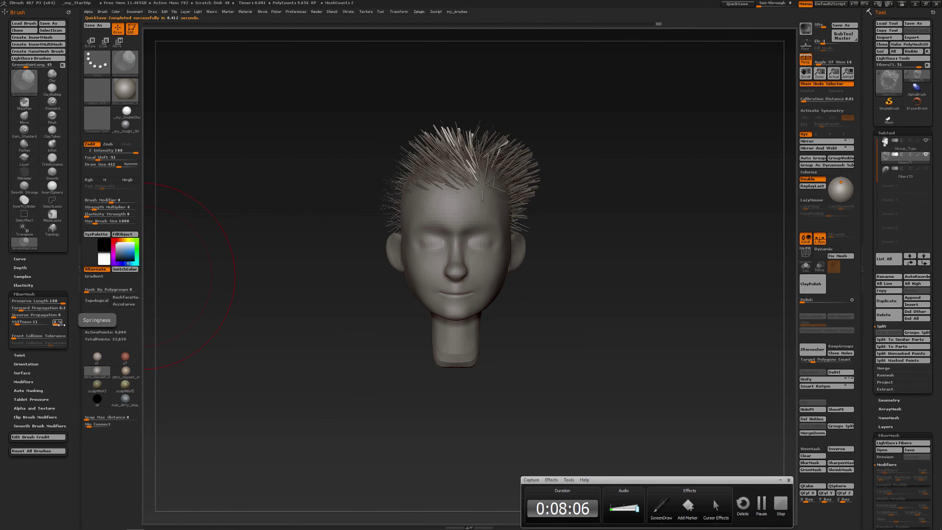
Switch back to the Move brush and set its FiberMesh Preserve Length to 40
key(b)
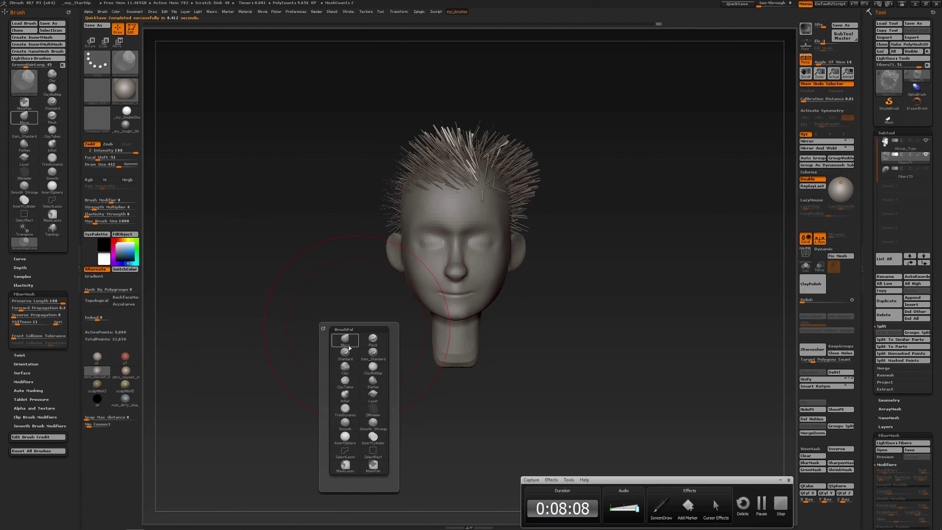
click(344, 339)
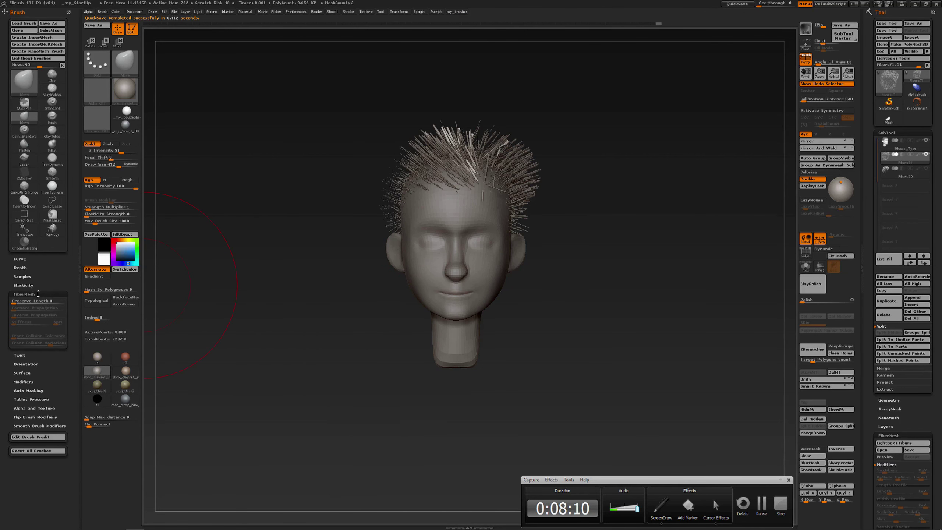
drag(20, 303, 40, 303)
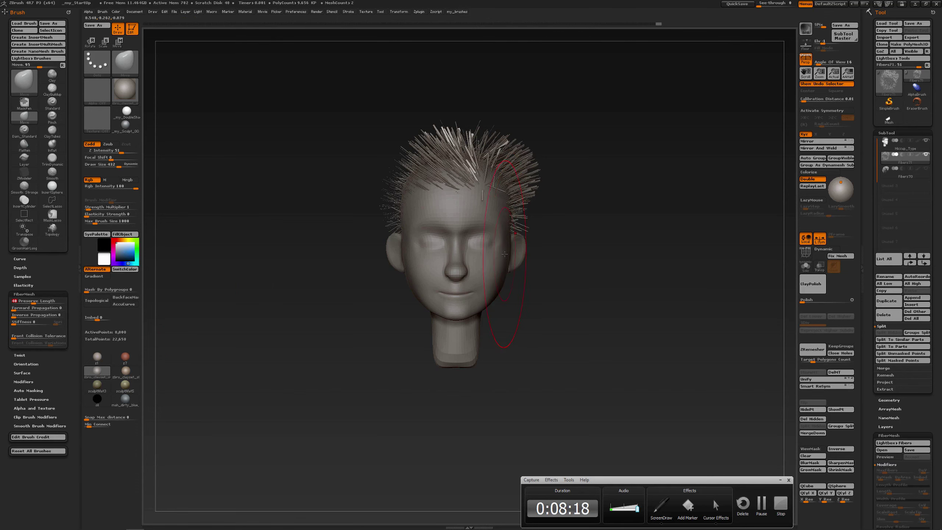
Groom the fibers on the top, sides and back of the head with the Standard brush at Preserve Length 0
right_drag(502, 252, 477, 254)
key(b)
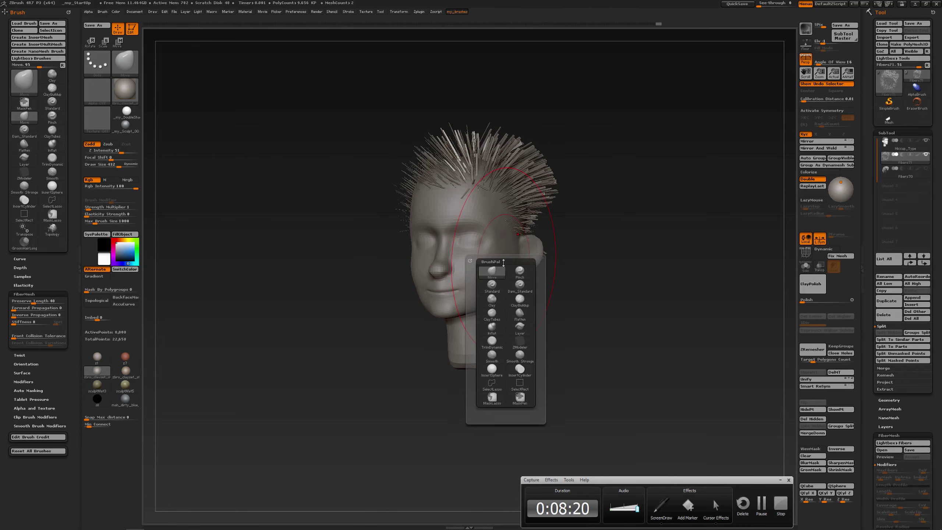
click(491, 285)
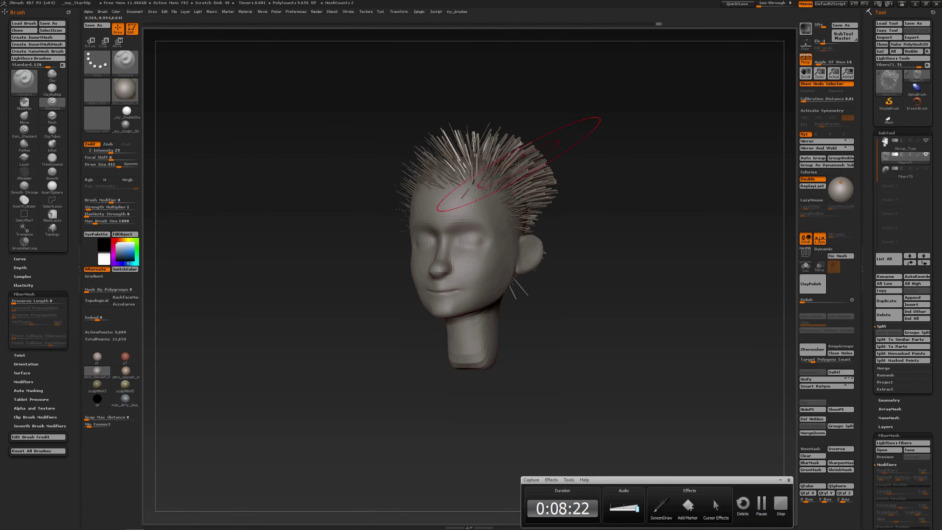
drag(523, 169, 546, 146)
drag(479, 158, 415, 147)
right_drag(386, 149, 424, 153)
drag(374, 184, 340, 175)
right_drag(330, 173, 366, 173)
mouse_move(332, 219)
mouse_down()
mouse_move(311, 227)
mouse_move(302, 256)
mouse_up()
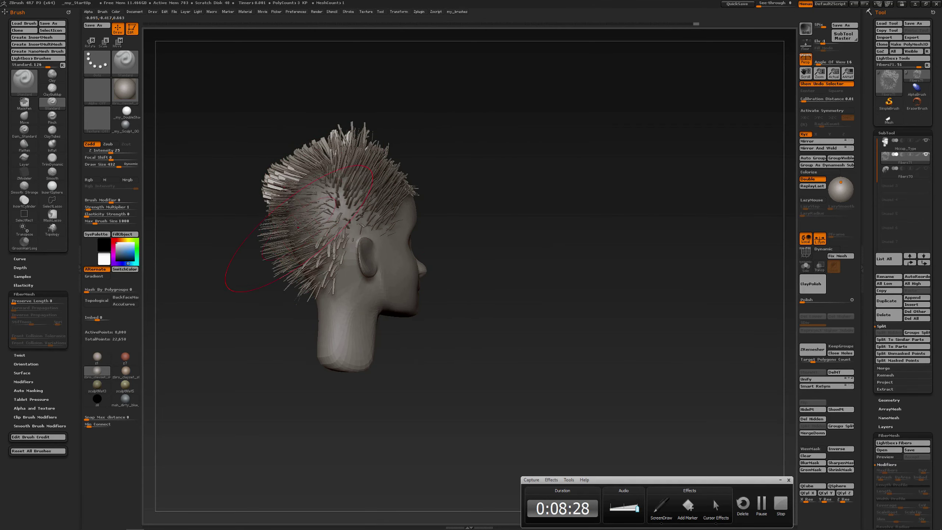
mouse_move(322, 191)
mouse_down()
mouse_move(309, 181)
mouse_move(325, 148)
mouse_move(350, 136)
mouse_move(378, 142)
mouse_up()
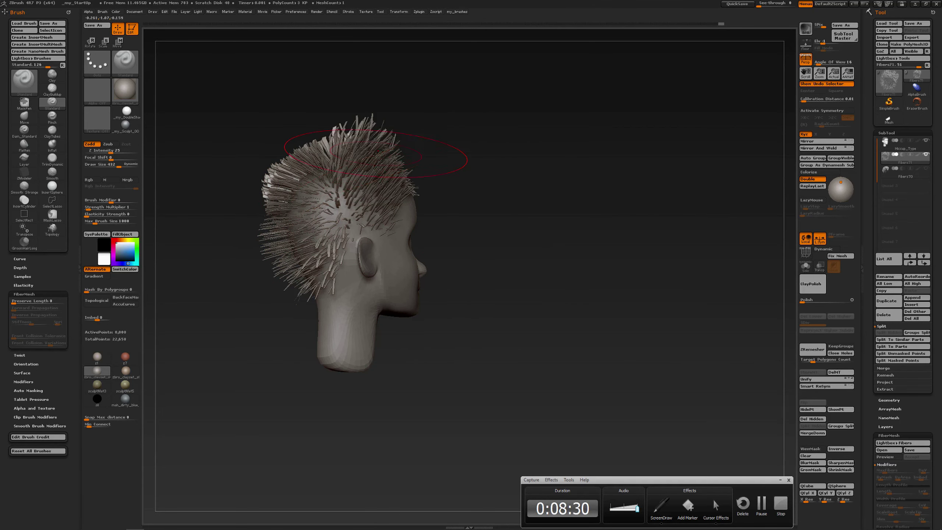
mouse_move(373, 181)
mouse_down()
mouse_move(379, 165)
mouse_move(405, 149)
mouse_move(393, 173)
mouse_up()
shift+right_drag(393, 173, 374, 186)
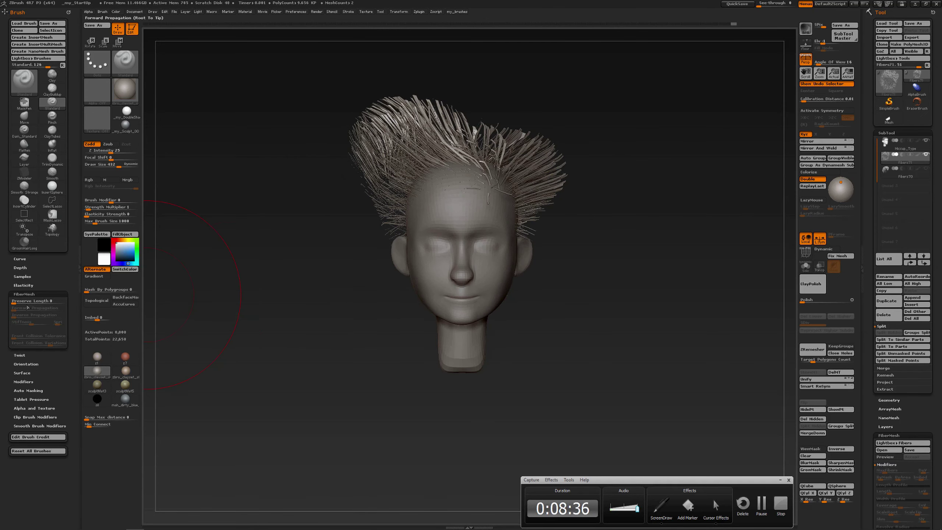
Set the Standard brush's Preserve Length to 100, brush the front and top fibers outward, and smooth the tuft
drag(19, 301, 65, 301)
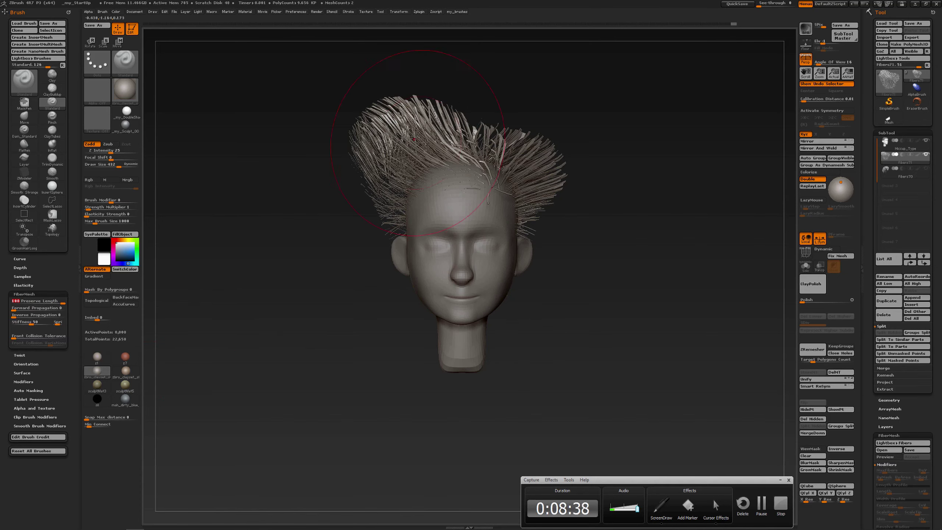
mouse_move(426, 178)
mouse_down()
mouse_move(399, 129)
mouse_move(386, 133)
mouse_up()
mouse_move(456, 148)
mouse_down()
mouse_move(400, 128)
mouse_move(476, 83)
mouse_up()
mouse_move(391, 180)
mouse_down()
mouse_move(371, 171)
mouse_move(395, 167)
mouse_move(365, 144)
mouse_up()
mouse_move(334, 116)
mouse_down()
mouse_move(441, 122)
mouse_move(433, 124)
mouse_up()
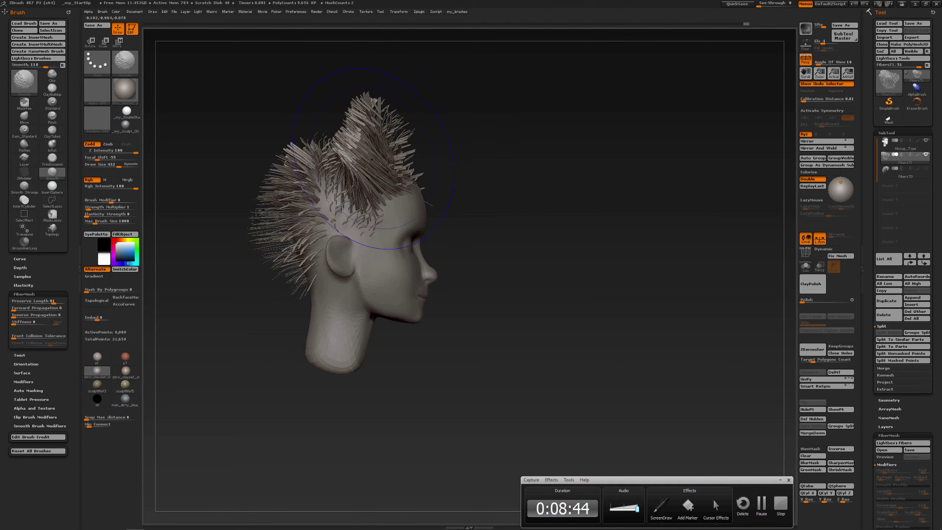
mouse_move(351, 168)
mouse_down()
mouse_move(322, 179)
mouse_move(315, 167)
mouse_move(327, 156)
mouse_move(347, 187)
mouse_up()
Comb the fibers on the back of the head outward from the crown with the Standard brush
shift+drag(238, 182, 577, 208)
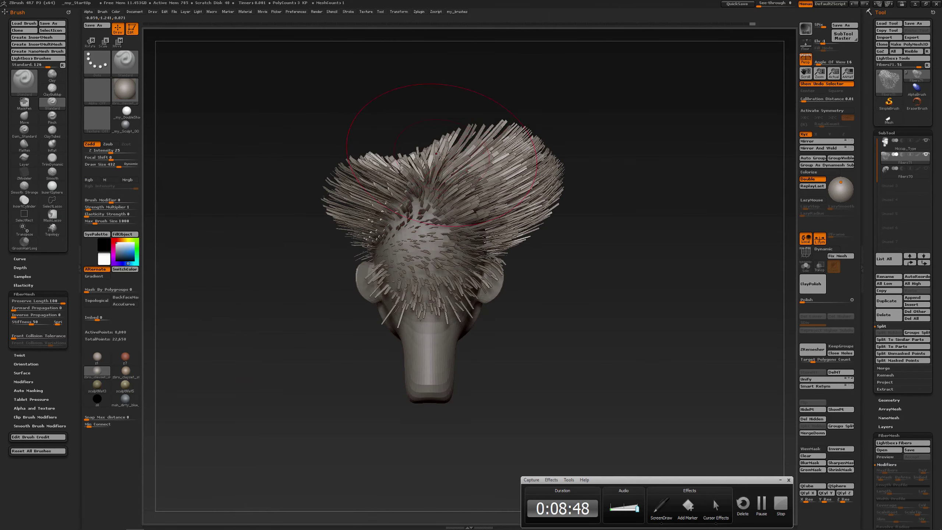
drag(423, 157, 466, 143)
mouse_move(459, 245)
mouse_down()
mouse_move(482, 230)
mouse_move(468, 225)
mouse_up()
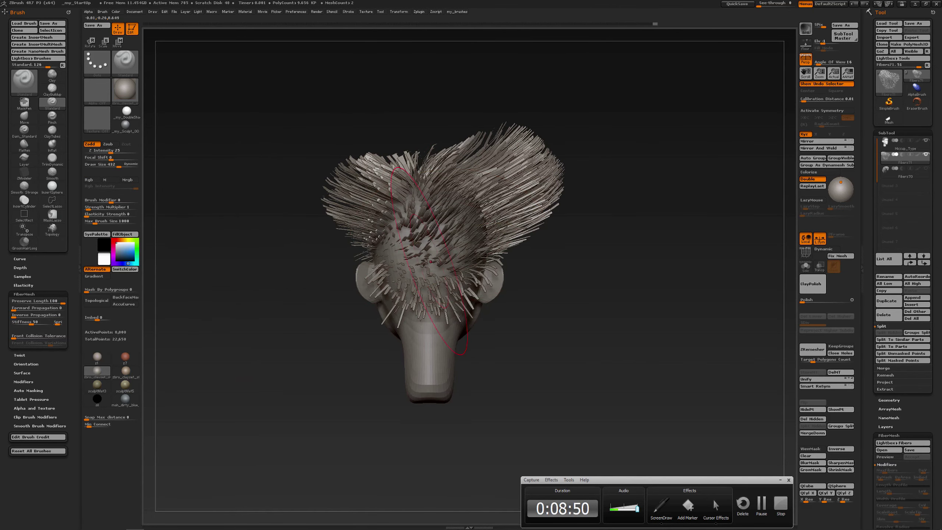
mouse_move(425, 263)
mouse_down()
mouse_move(415, 261)
mouse_move(426, 304)
mouse_move(482, 260)
mouse_move(408, 289)
mouse_move(385, 309)
mouse_up()
drag(439, 278, 477, 304)
drag(358, 316, 496, 254)
drag(315, 169, 339, 211)
Set the Standard brush's Preserve Length to 0 and brush the fibers around the head
drag(266, 285, 361, 316)
alt+drag(167, 257, 252, 270)
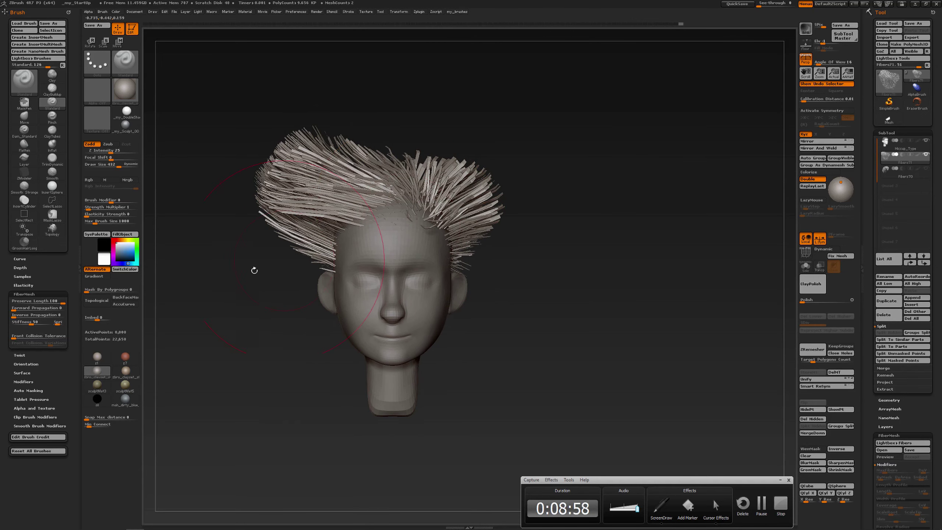
drag(48, 304, 10, 303)
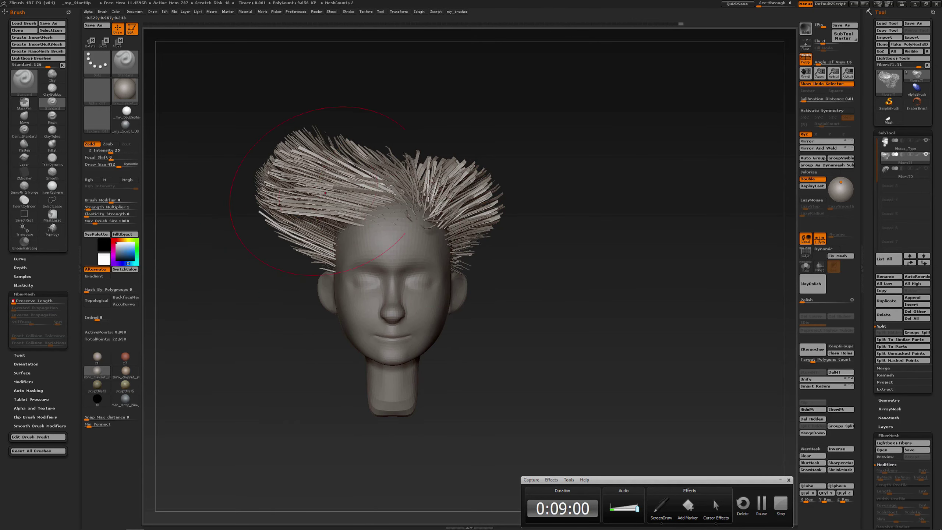
drag(289, 289, 242, 287)
drag(450, 197, 487, 146)
mouse_move(548, 158)
mouse_down()
mouse_move(414, 177)
mouse_move(428, 175)
mouse_up()
mouse_move(583, 186)
mouse_down()
mouse_move(570, 156)
mouse_move(589, 153)
mouse_move(594, 139)
mouse_move(547, 154)
mouse_move(564, 182)
mouse_move(561, 224)
mouse_up()
mouse_move(485, 245)
right_down()
mouse_move(594, 241)
mouse_move(507, 207)
right_up()
mouse_move(485, 201)
shift+mouse_down()
mouse_move(469, 196)
mouse_move(549, 211)
mouse_move(539, 219)
shift+mouse_up()
right_drag(519, 248, 637, 215)
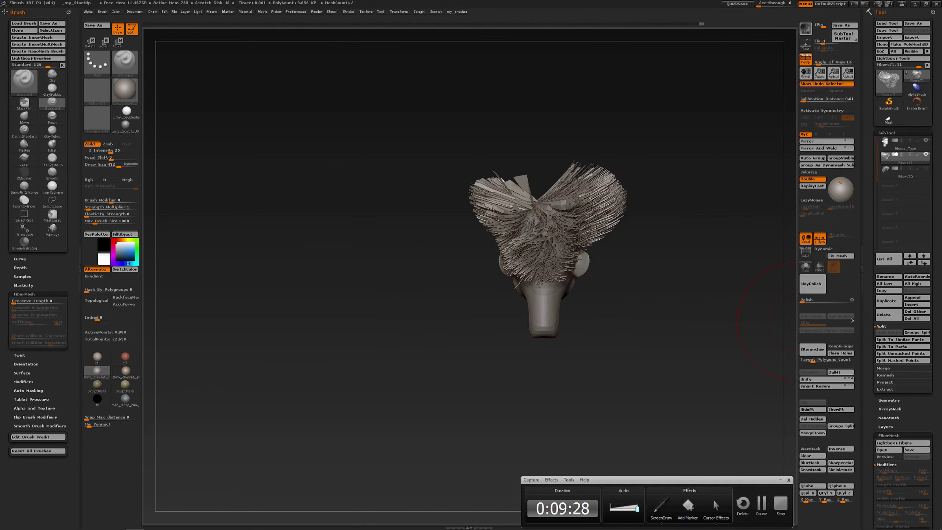
Turn on Fast Preview for the FiberMesh and raise the preview fibers visibility in the Preview Settings
drag(868, 323, 864, 255)
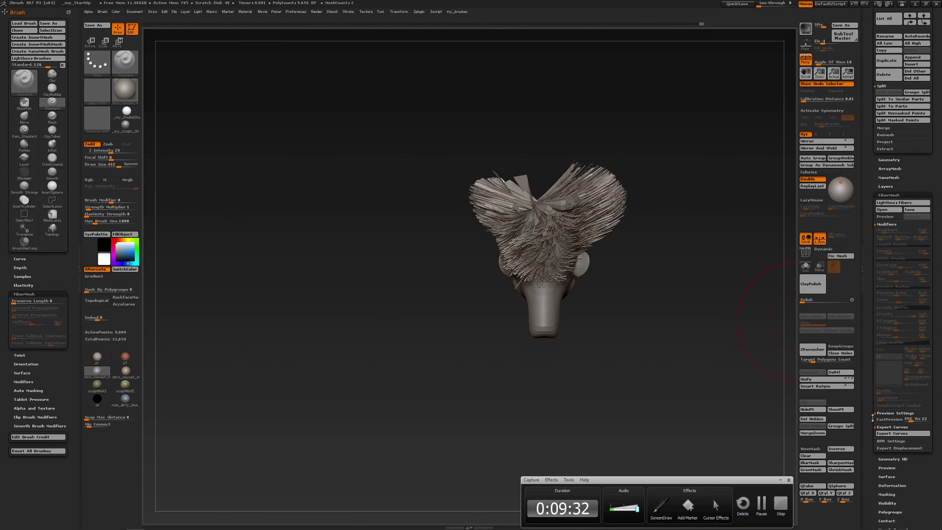
click(888, 419)
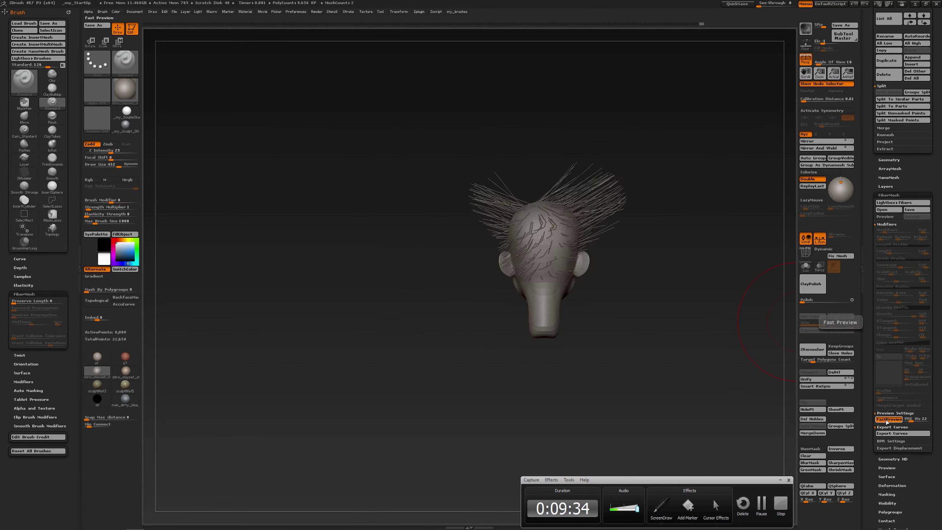
click(915, 419)
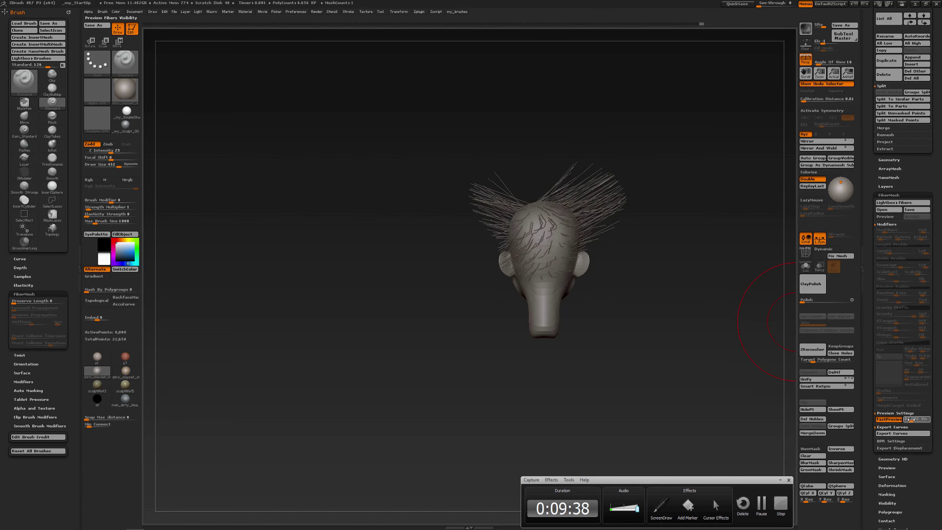
click(910, 419)
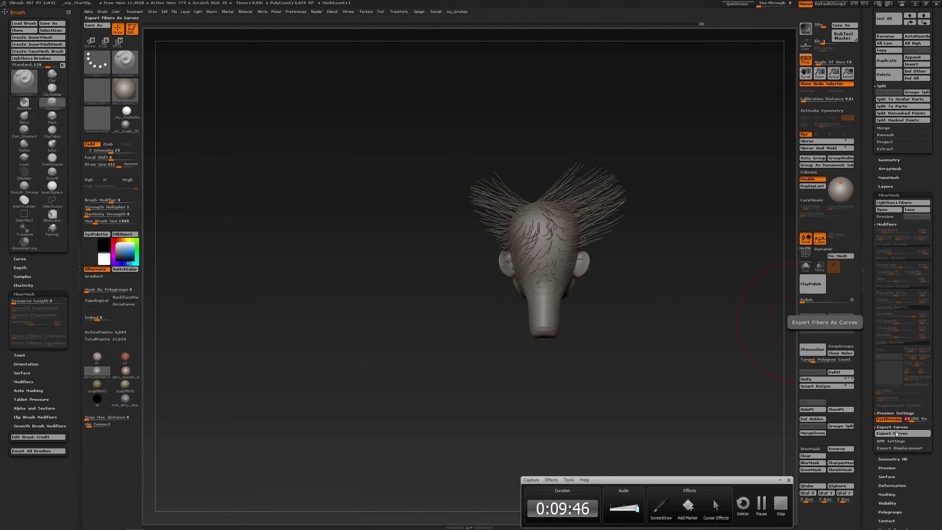
Switch to modo to view the exported fiber curves in Fibers71_Curves.lwo
key(alt+Tab)
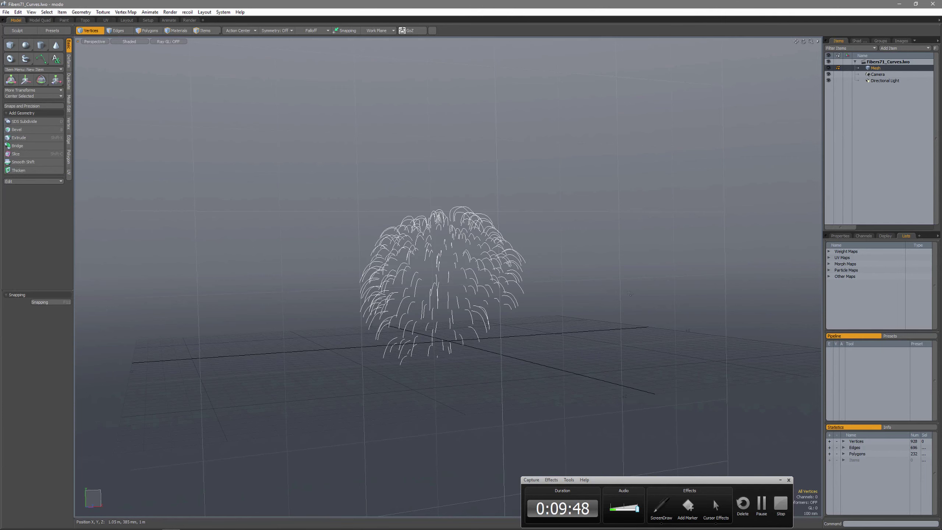